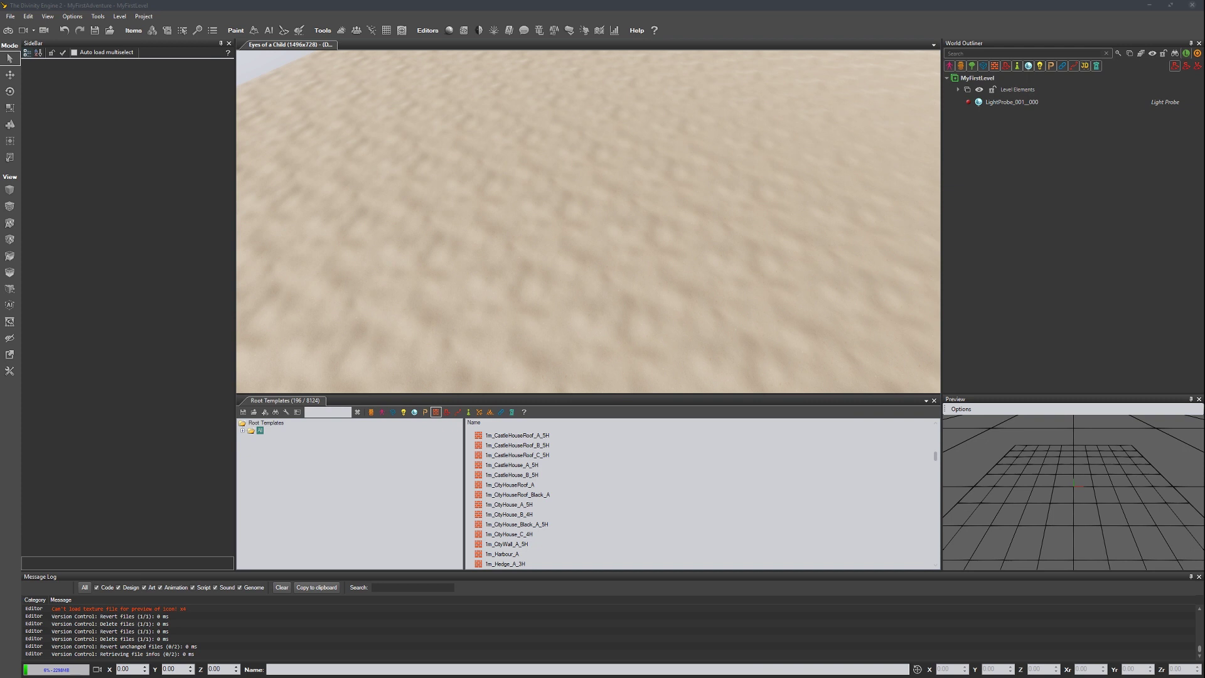
Show all root template types and filter the list back to wall constructions only
middle_click_drag(595, 340, 631, 338)
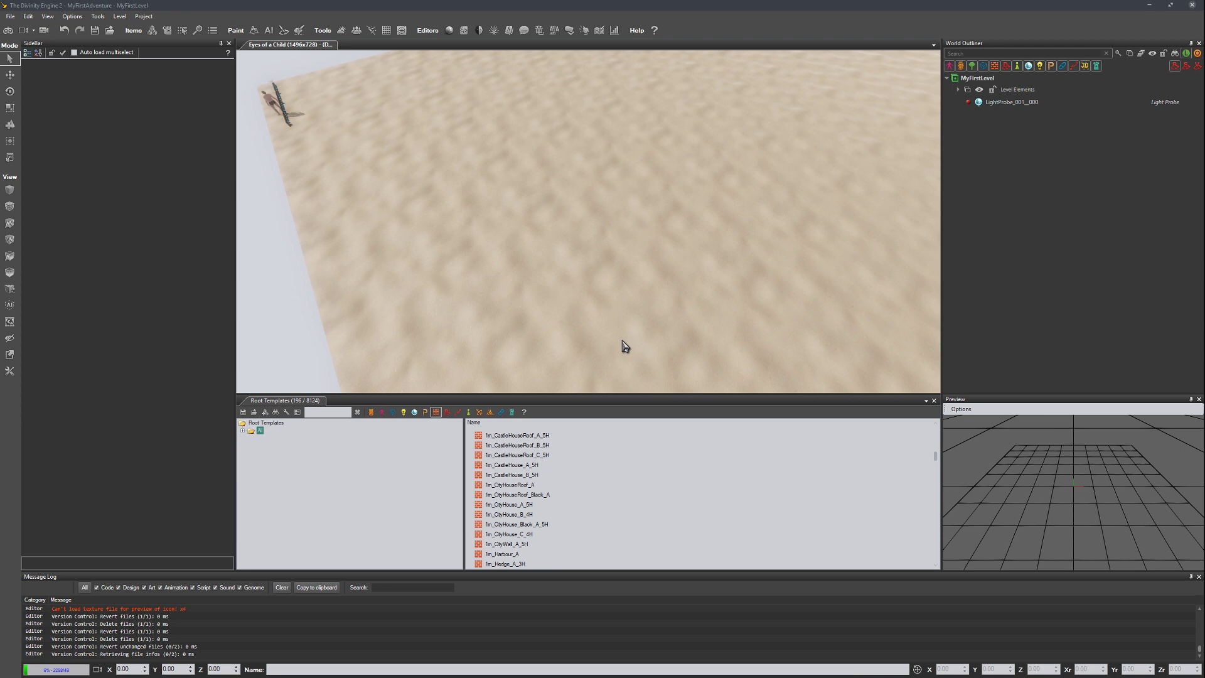
scroll(613, 347, "up", 3)
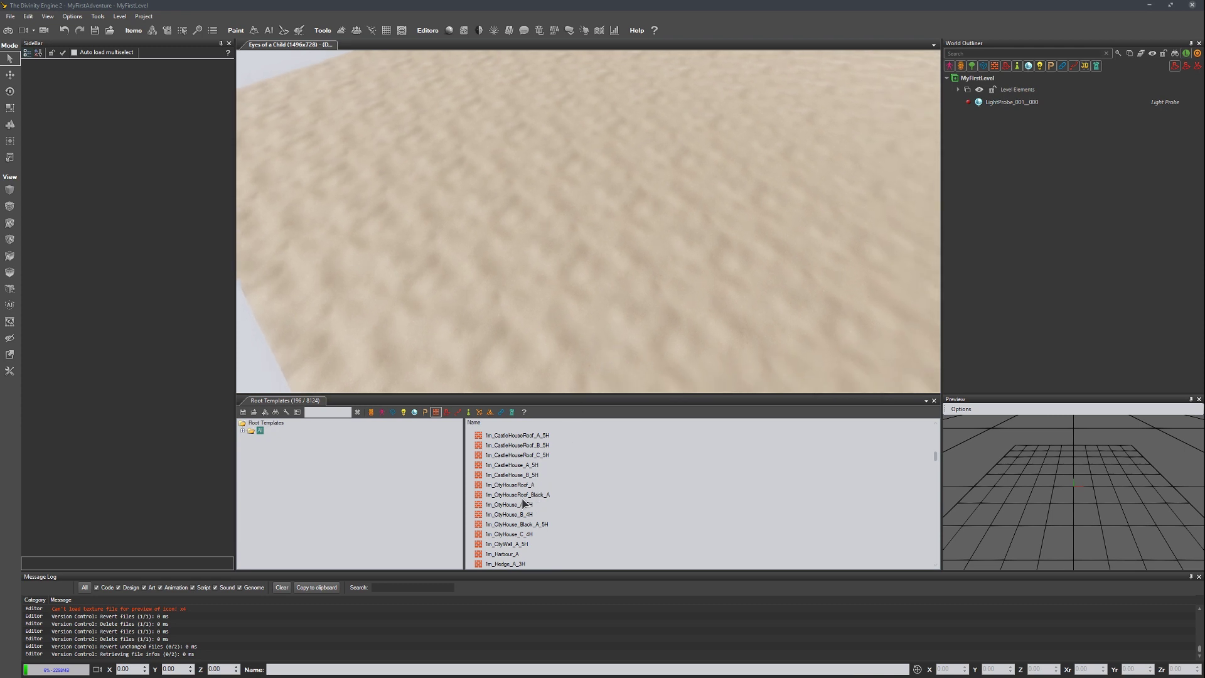
left_click(435, 413)
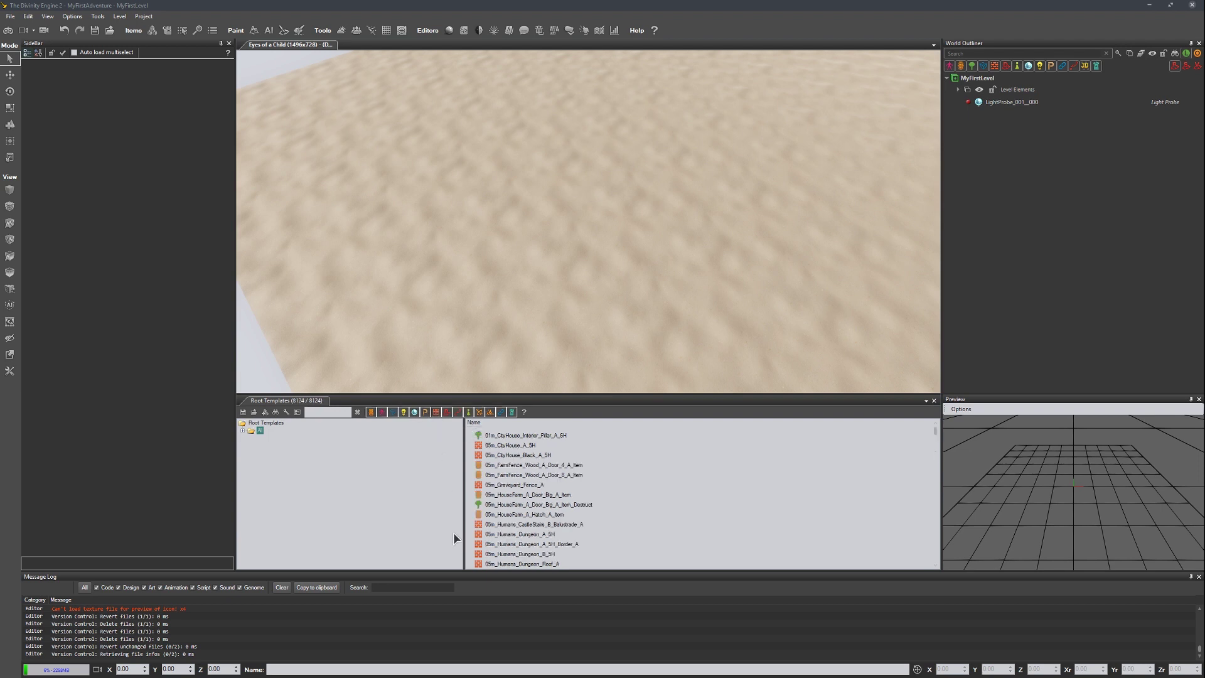
left_click(436, 412)
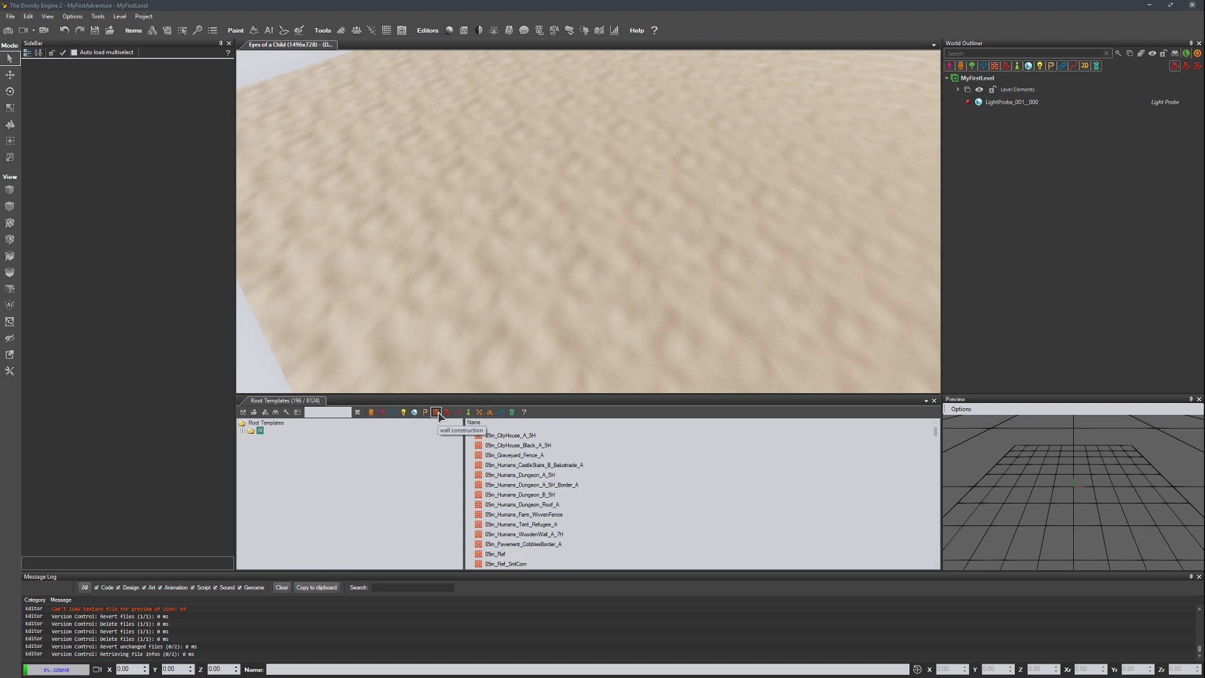
left_click(381, 412)
left_click(436, 412)
Try to place the 05m_CityHouse_A_5H wall template in the level
scroll(526, 472, "down", 2)
scroll(526, 478, "up", 2)
left_click(508, 436)
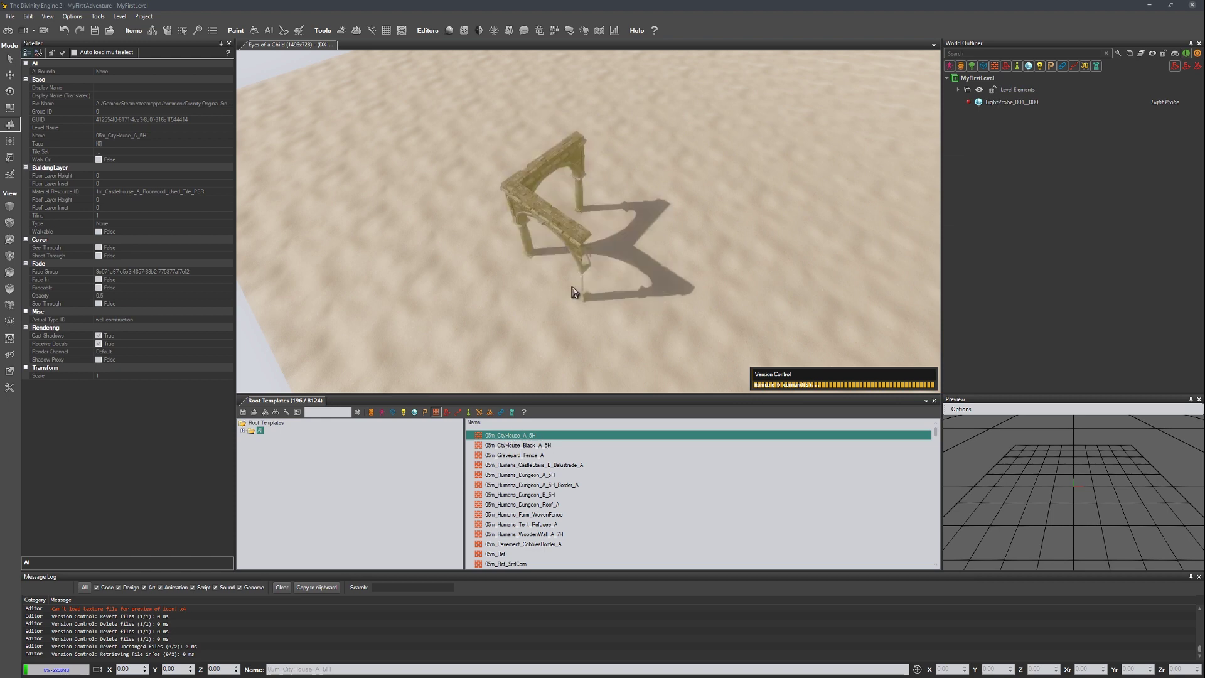
key("Escape")
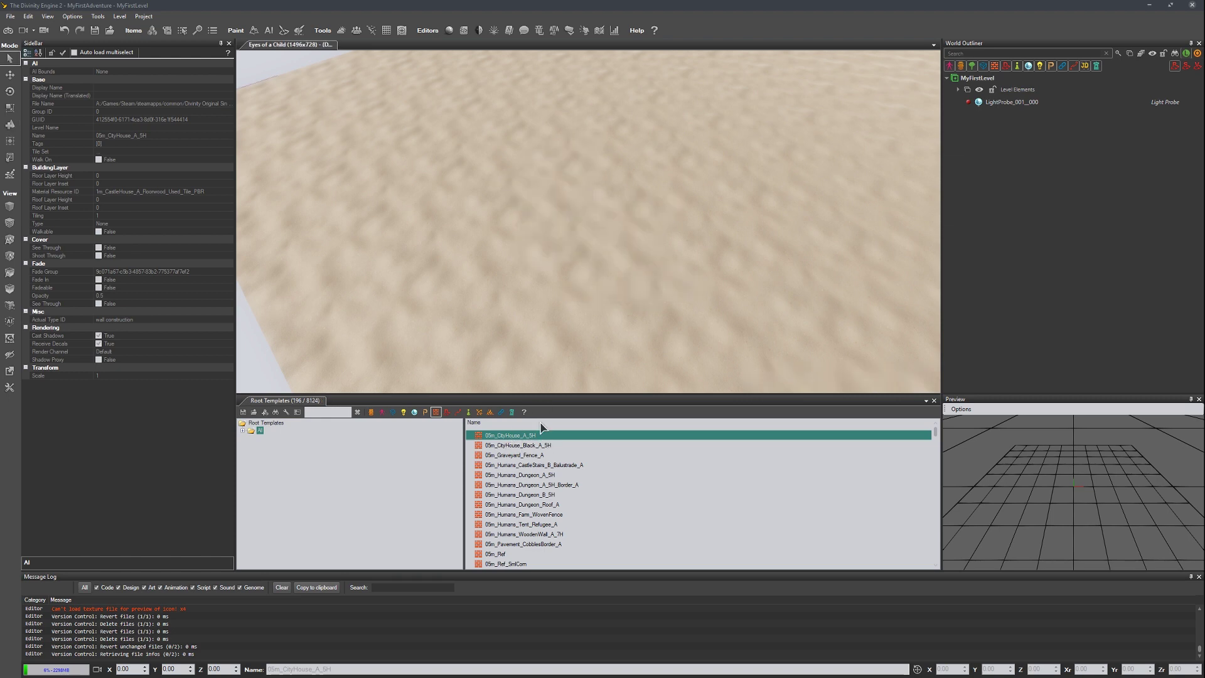
Place the 1m_CityHouse_A_5H wall construction template on the terrain near the level's edge
scroll(543, 439, "down", 4)
scroll(539, 499, "down", 4)
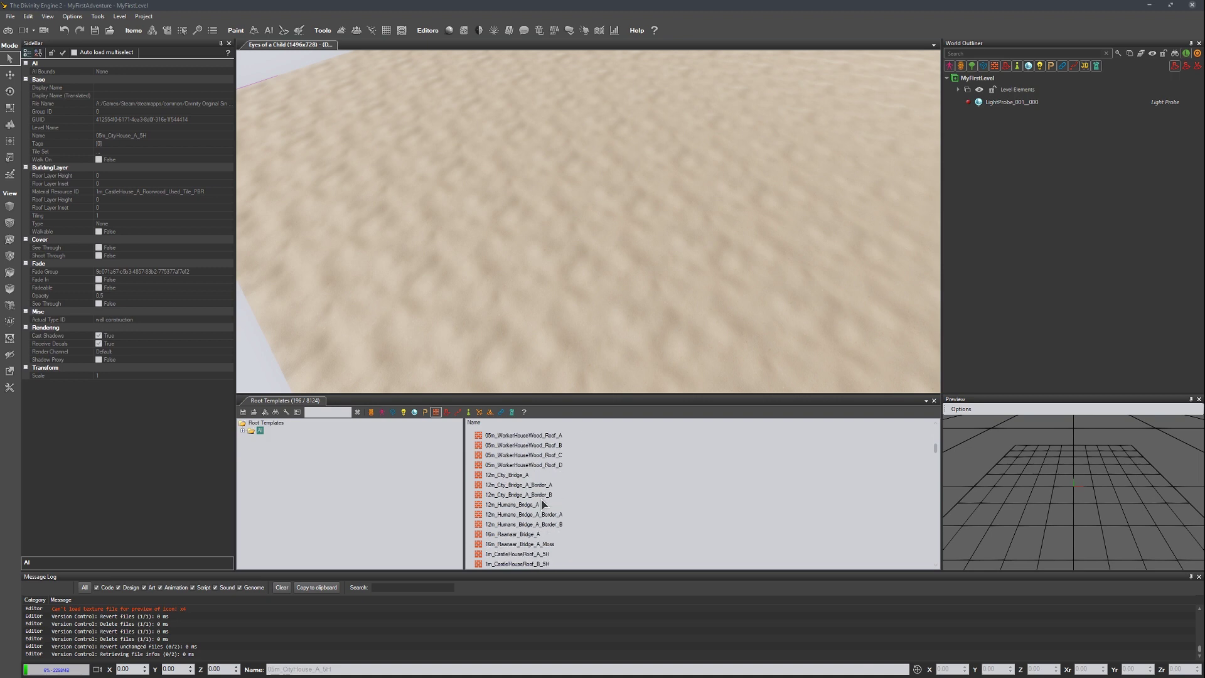
scroll(543, 506, "down", 2)
scroll(521, 552, "down", 1)
left_click(508, 544)
left_click(508, 534)
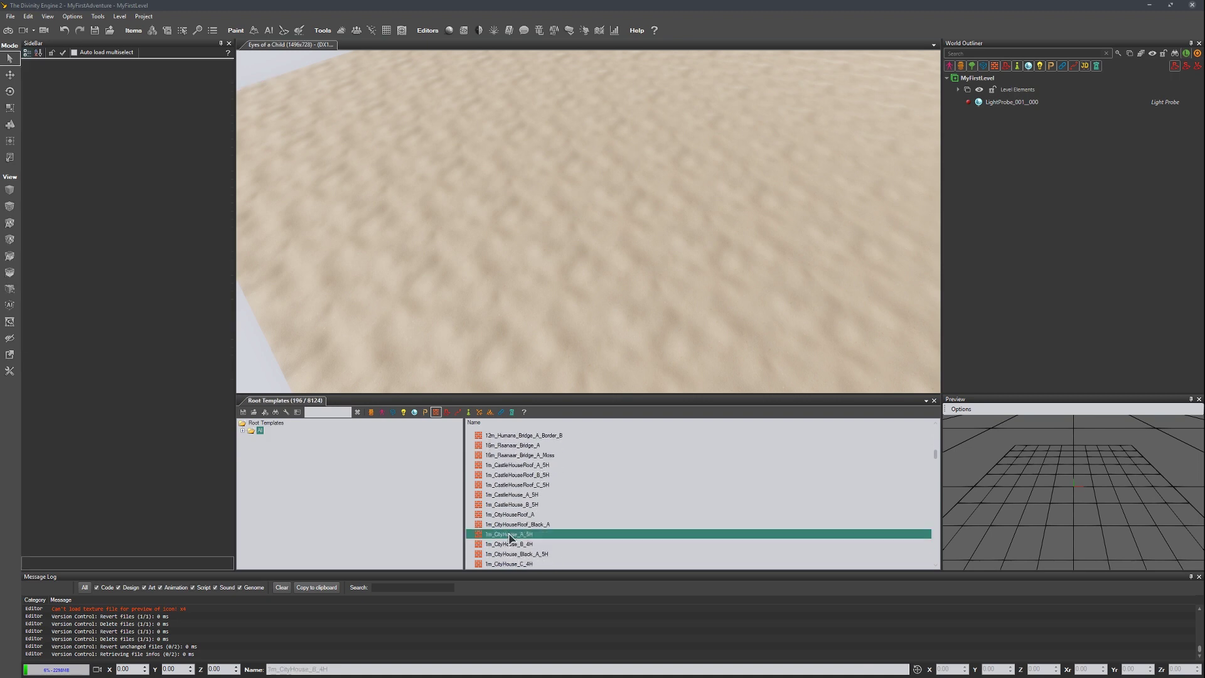
left_click_drag(508, 534, 595, 325)
left_click_drag(608, 190, 571, 227)
right_click_drag(593, 194, 565, 192)
left_click(601, 188)
right_click_drag(664, 193, 634, 193)
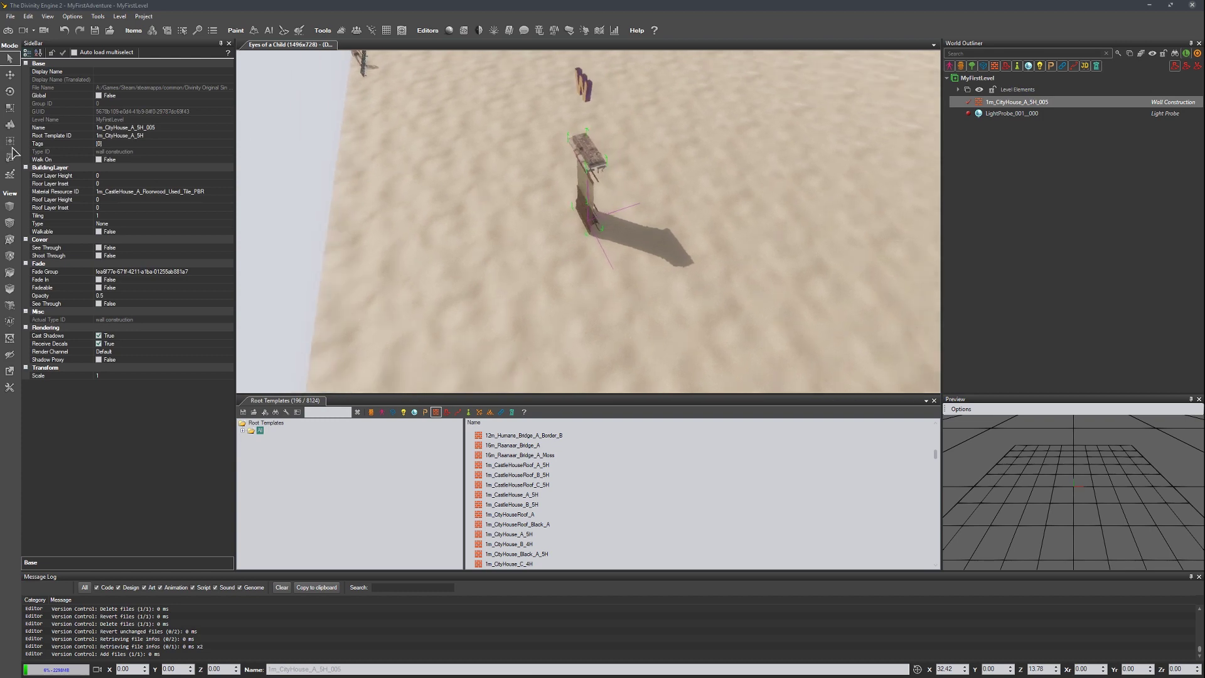
Enter wall editing mode and extend the city house wall in a straight line to form the first long side
left_click(10, 174)
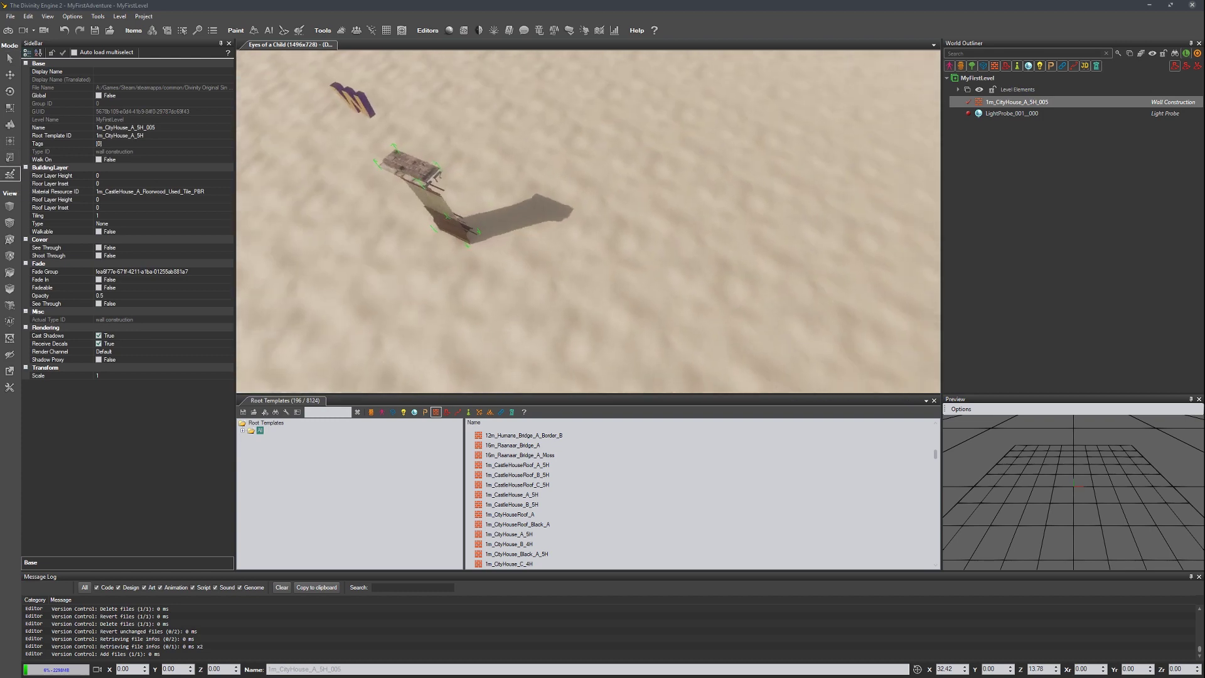
left_click_drag(430, 181, 734, 325)
right_click_drag(644, 274, 702, 308)
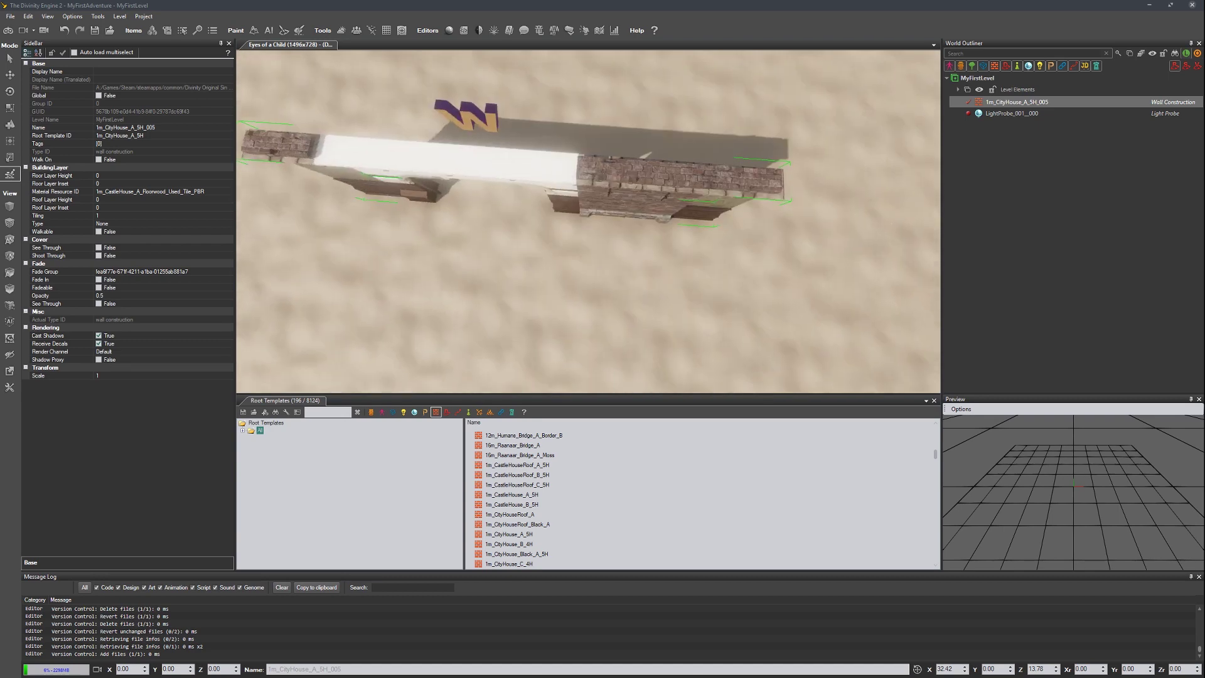
right_click_drag(725, 171, 793, 226)
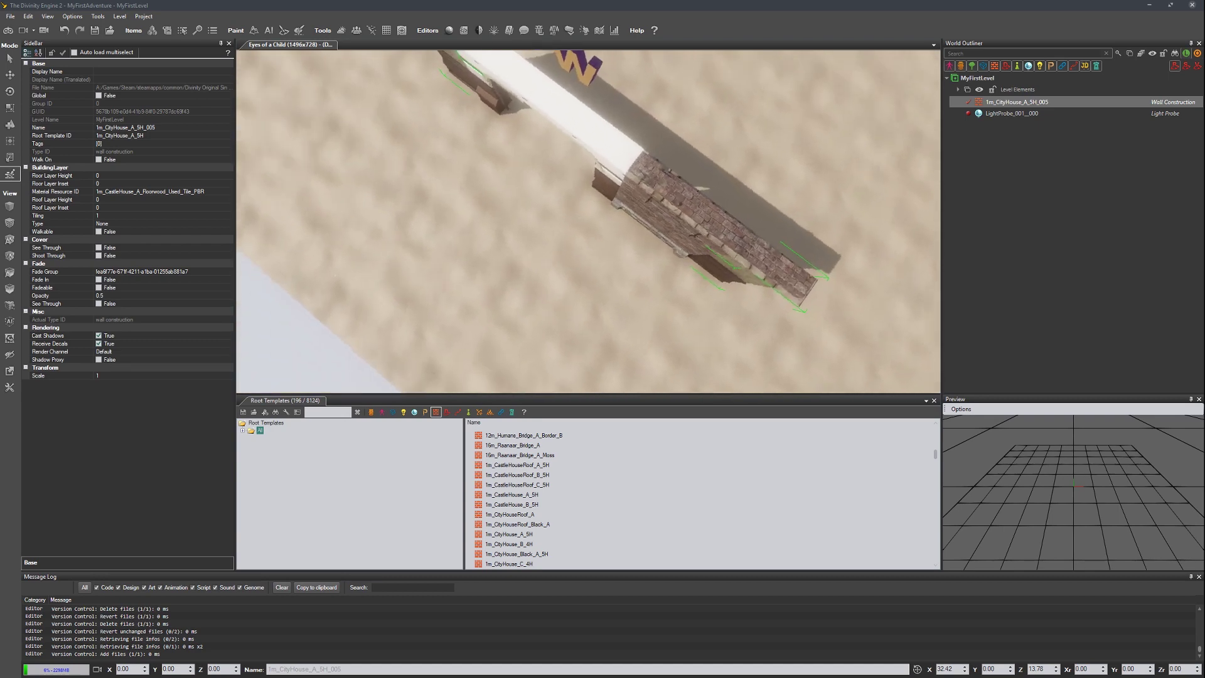
Extend the wall around two corners to form the building's short end and second long side
left_click_drag(794, 277, 884, 127)
right_click_drag(798, 131, 731, 130)
left_click(781, 129)
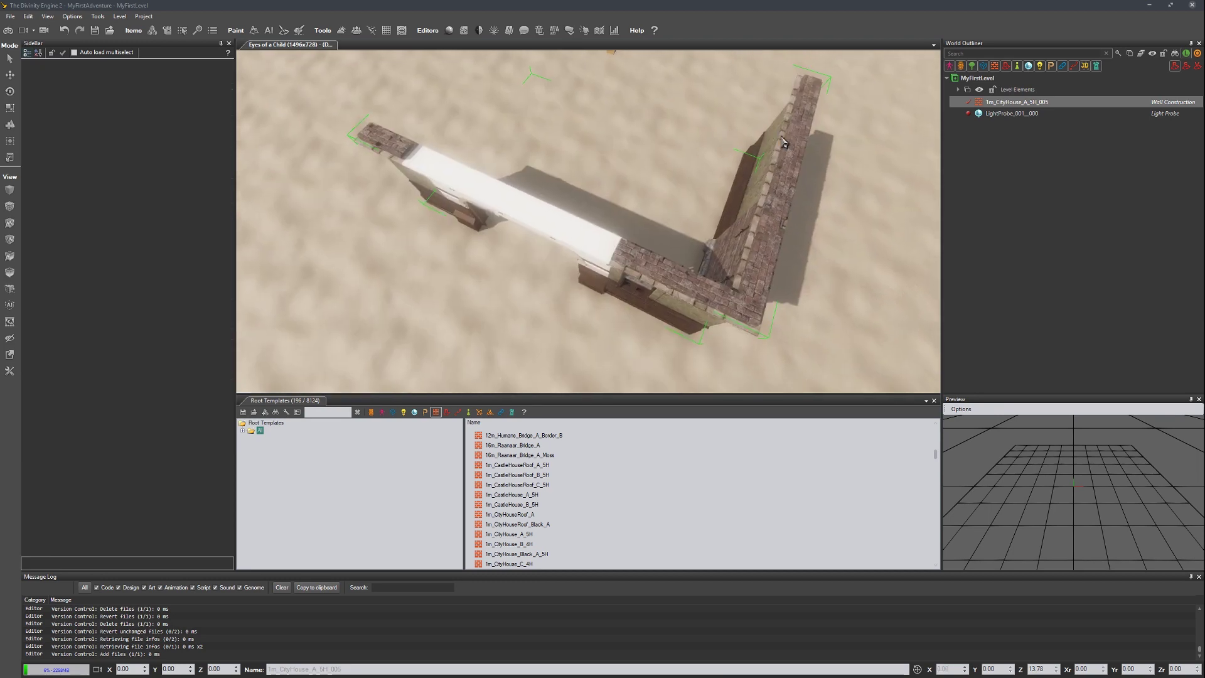
mouse_move(802, 99)
left_mouse_down()
mouse_move(480, 77)
mouse_move(367, 54)
left_mouse_up()
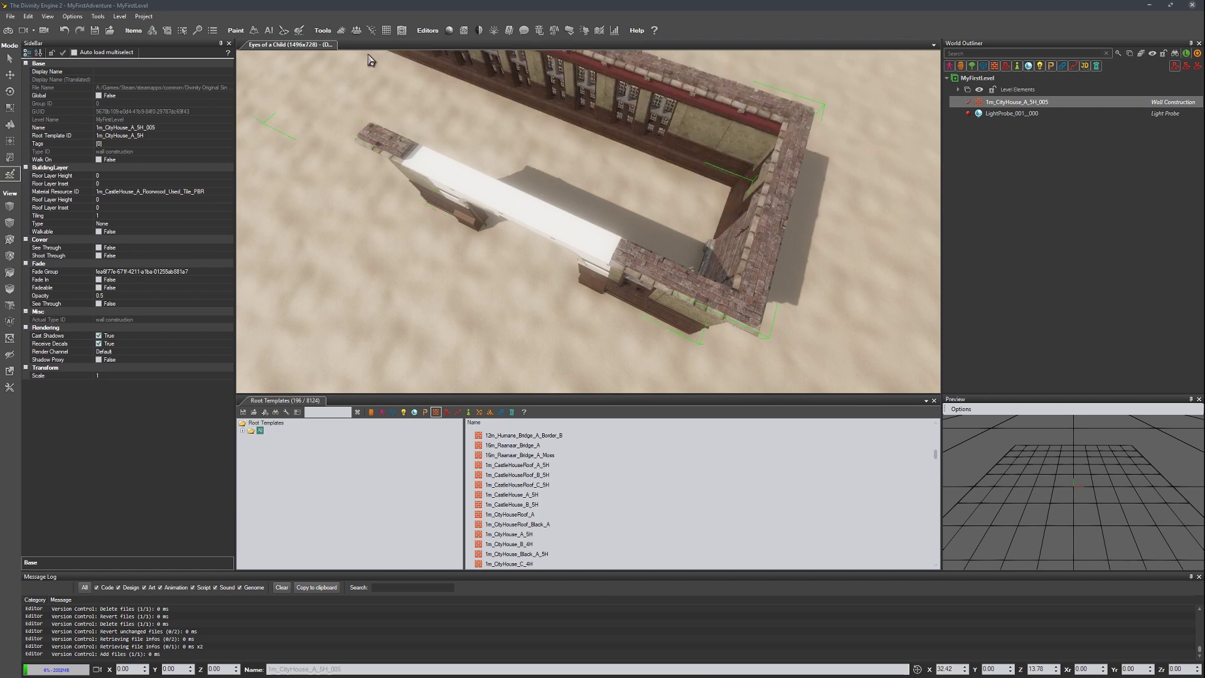
Draw the last walls back to the starting piece to close the rectangular building outline
scroll(421, 93, "up", 2)
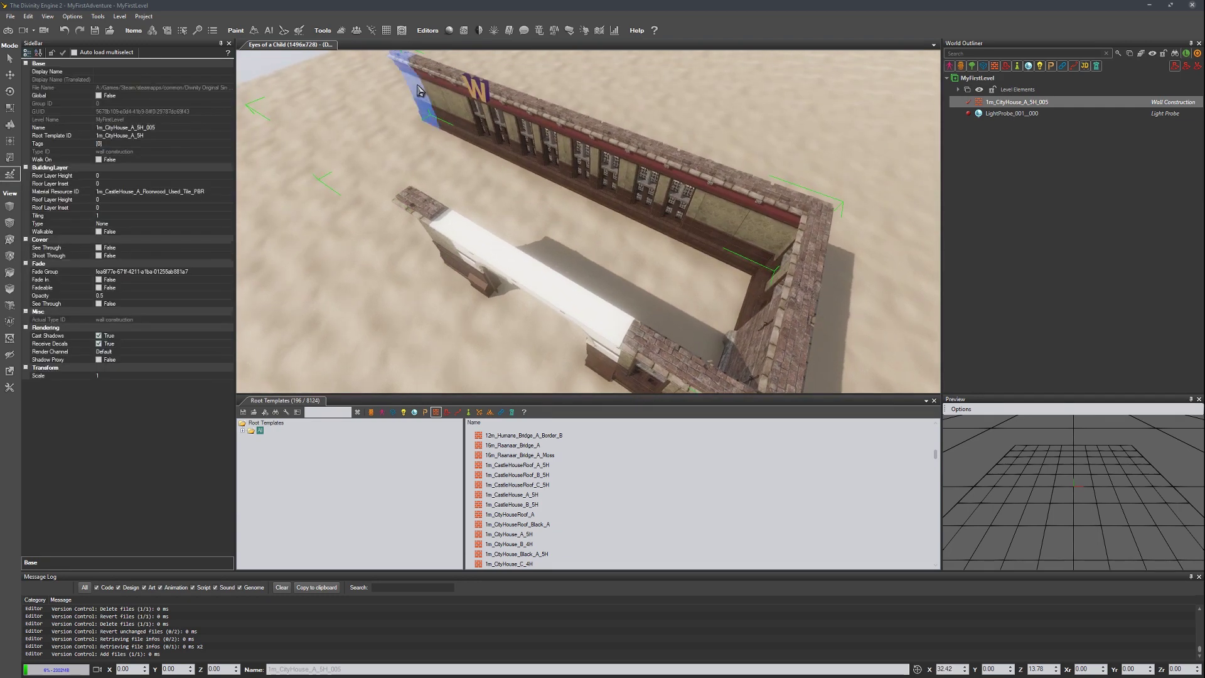
mouse_move(417, 85)
left_mouse_down()
mouse_move(362, 140)
mouse_move(285, 174)
mouse_move(442, 248)
left_mouse_up()
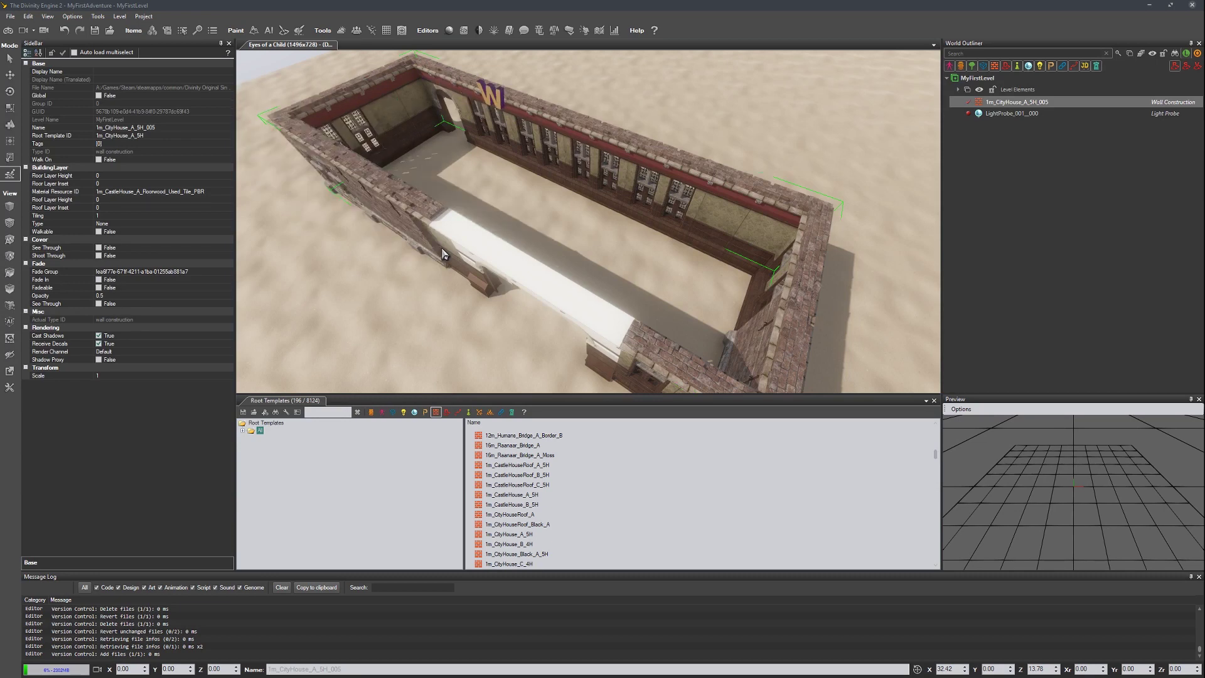
right_click_drag(473, 280, 442, 278)
left_click(420, 268)
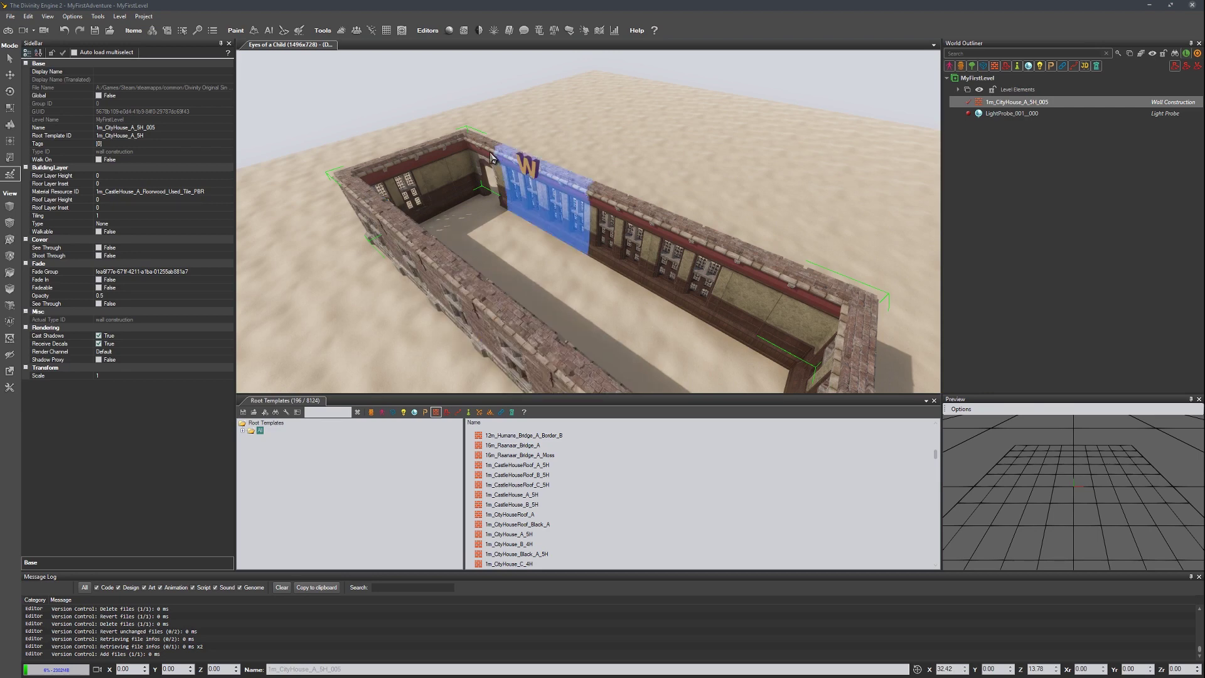
Cycle the arched corner wall piece through its variants to a solid brick one
middle_click_drag(492, 155, 591, 195)
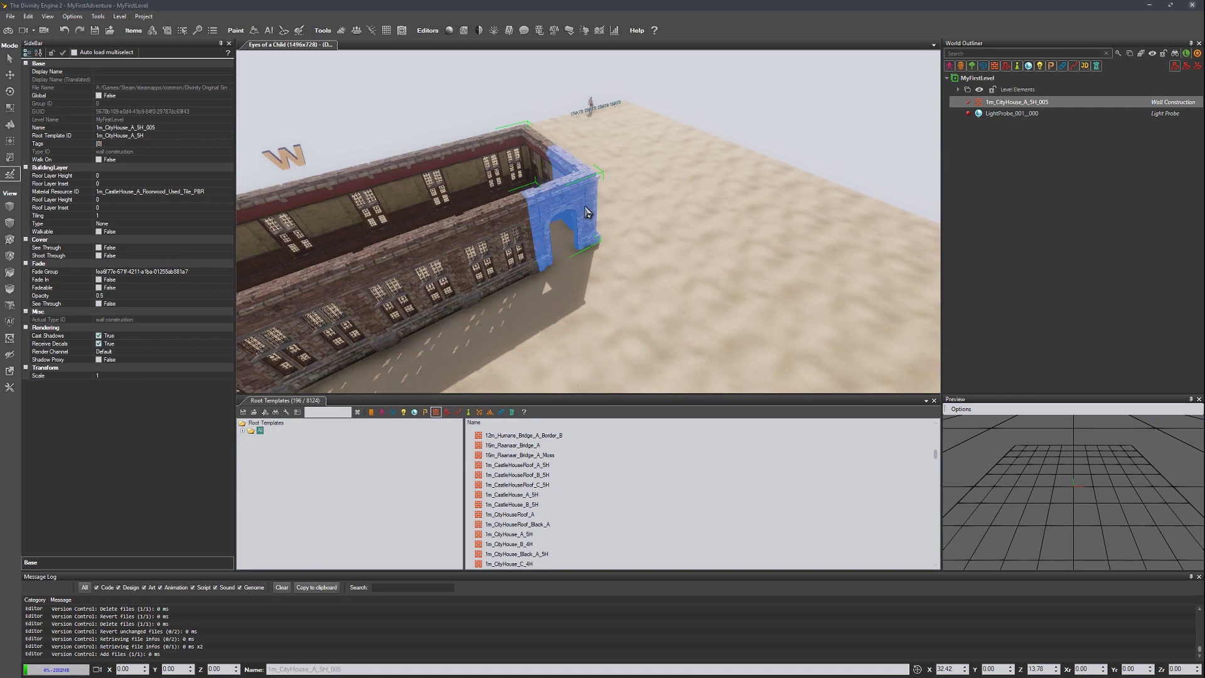
left_click(584, 220)
left_click(583, 220)
left_click(584, 220)
Split the windowed wall piece nearer the solid brick corner and switch its outer half to a plain brick variant
right_click_drag(635, 222, 338, 234)
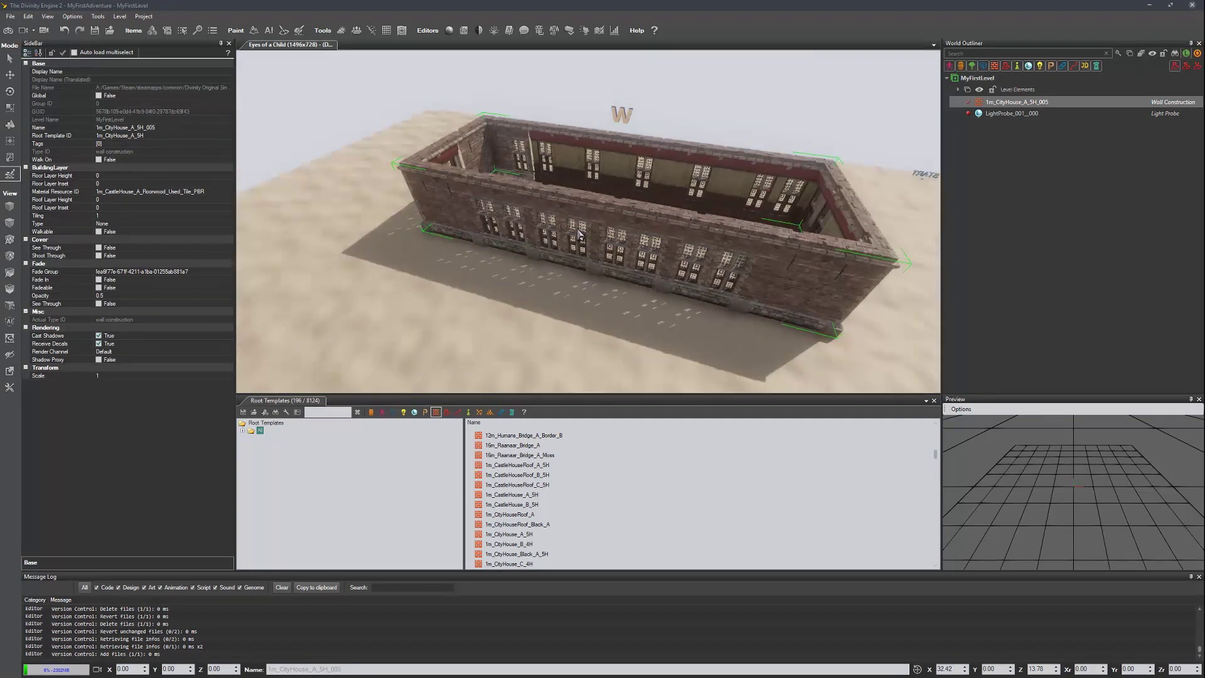
right_click_drag(658, 260, 648, 259)
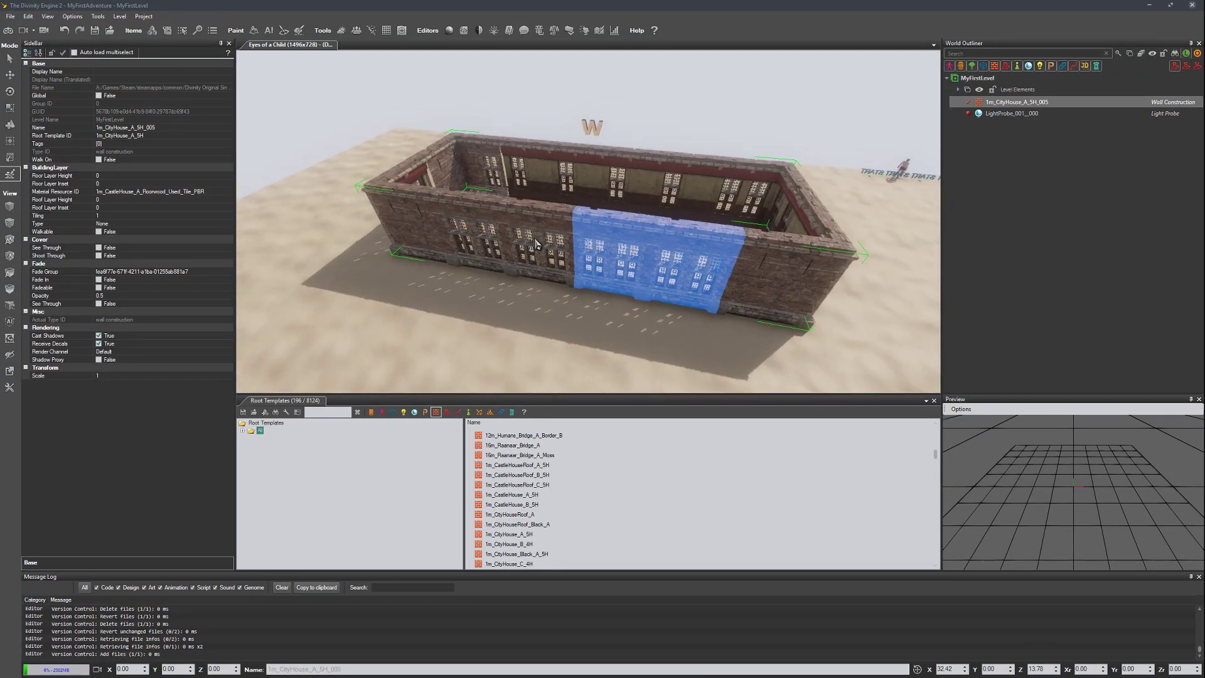
right_click(655, 250)
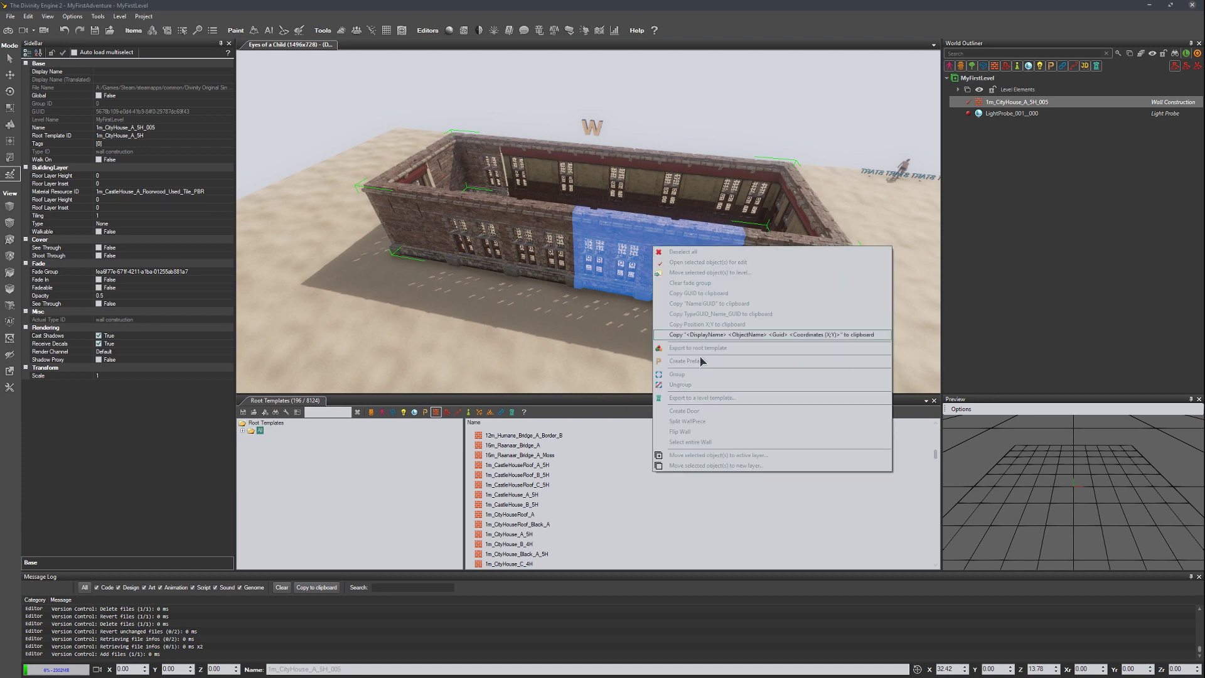
left_click(710, 424)
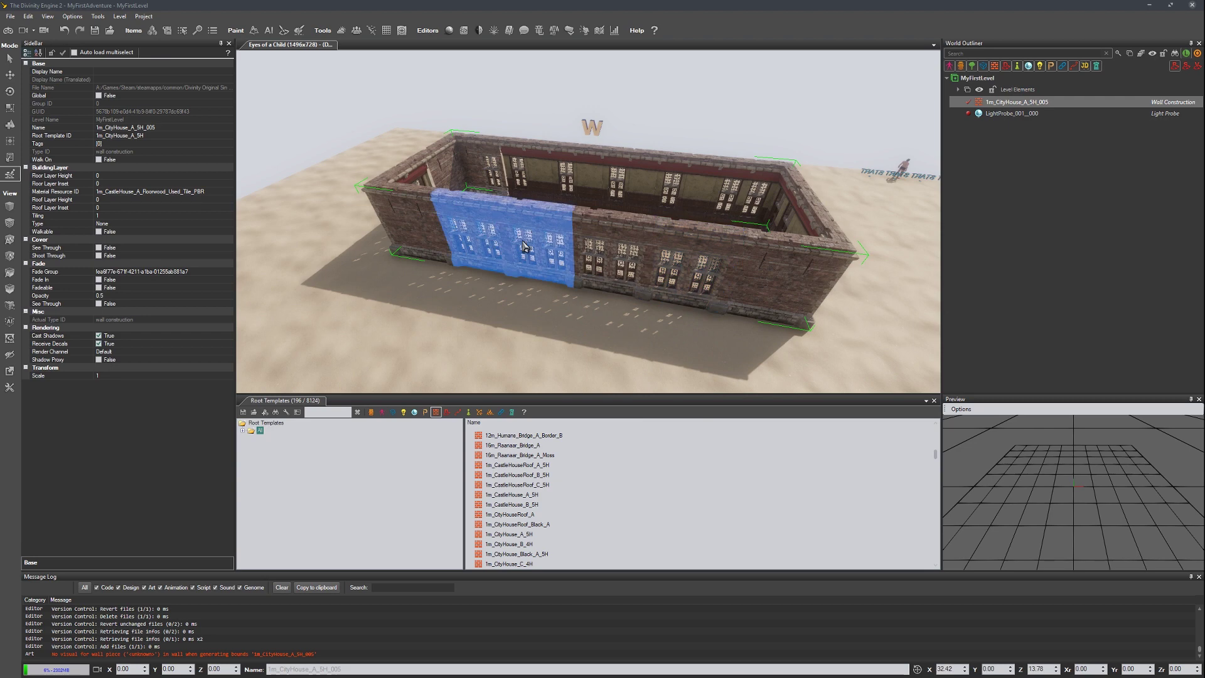
left_click(688, 266)
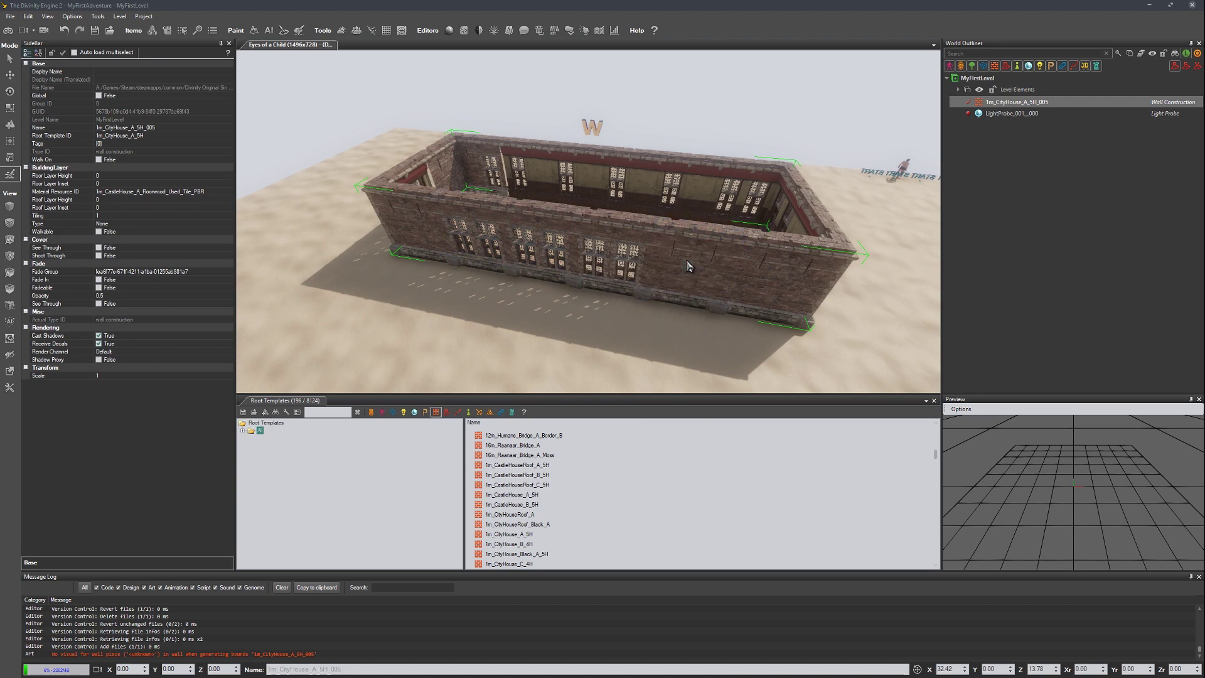
Split the other windowed piece of the long outer wall and switch its half nearest the middle to plain brick
right_click(532, 242)
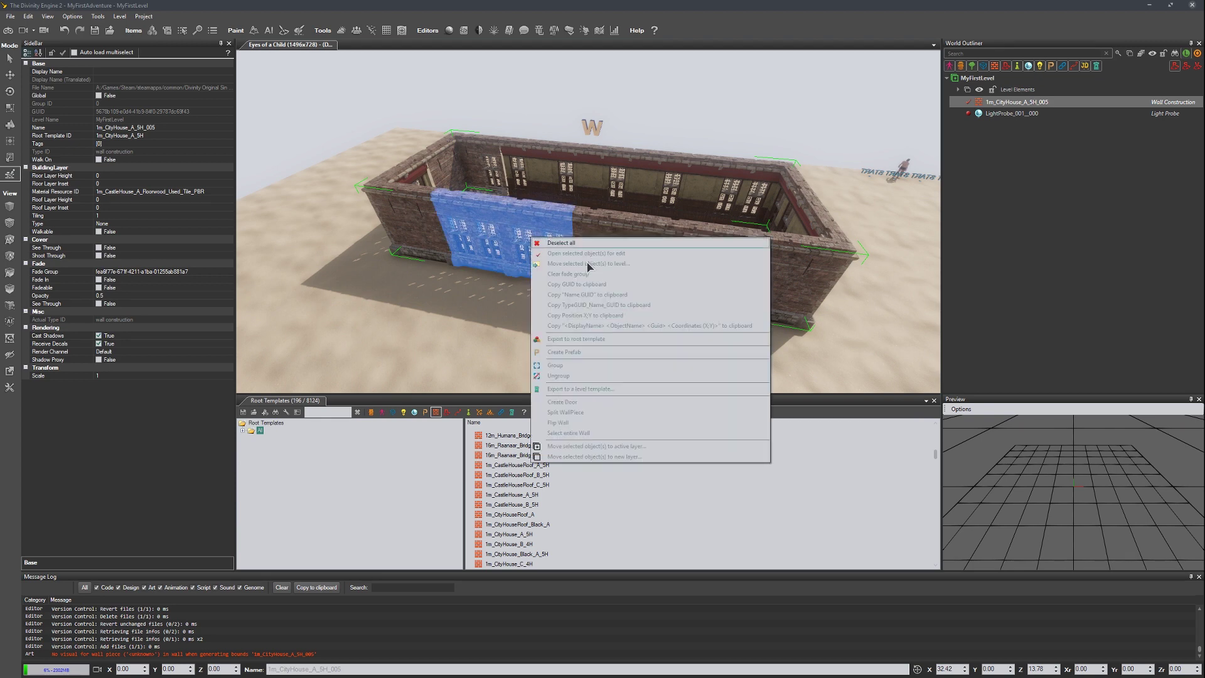
left_click(591, 413)
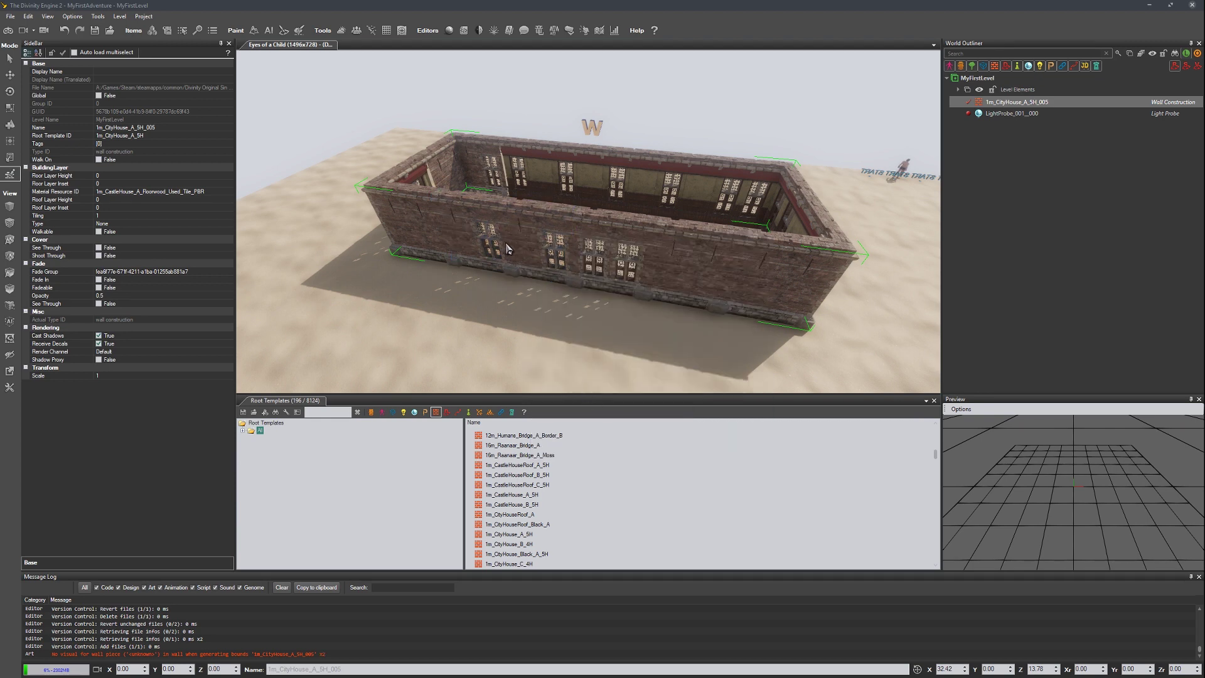
left_click(542, 246)
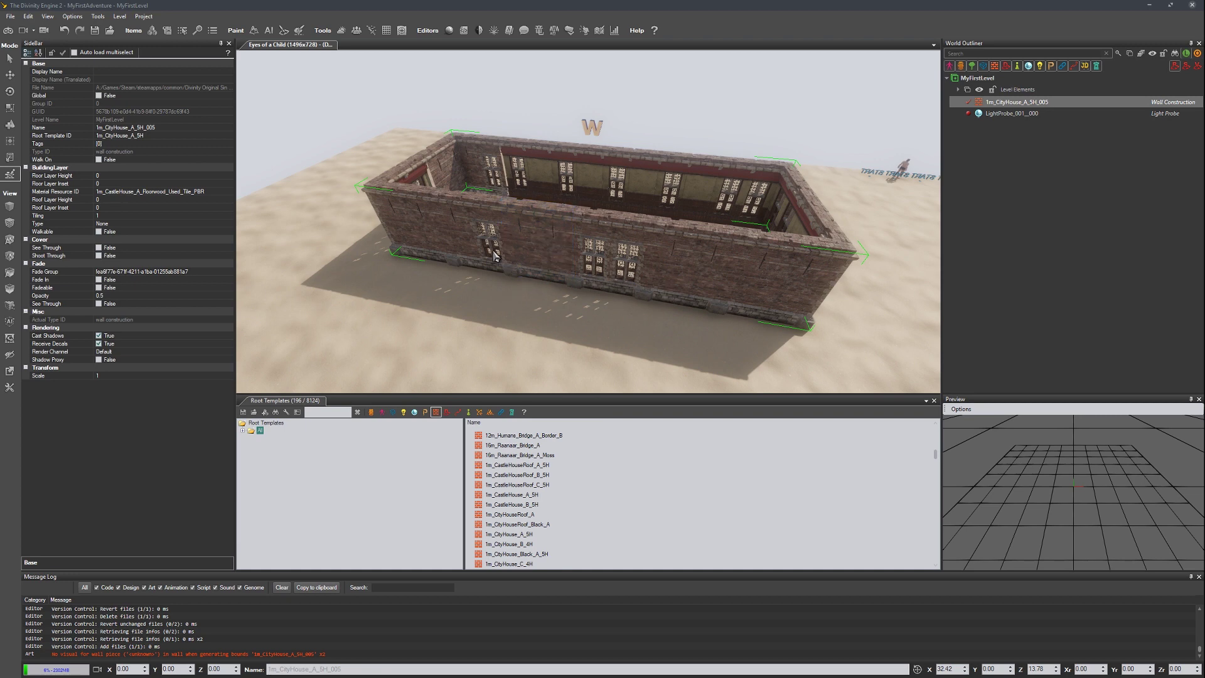
Cycle the two remaining windowed pieces of the long outer wall to protruding bay window variants
left_click(473, 248)
left_click(473, 248)
left_click(606, 264)
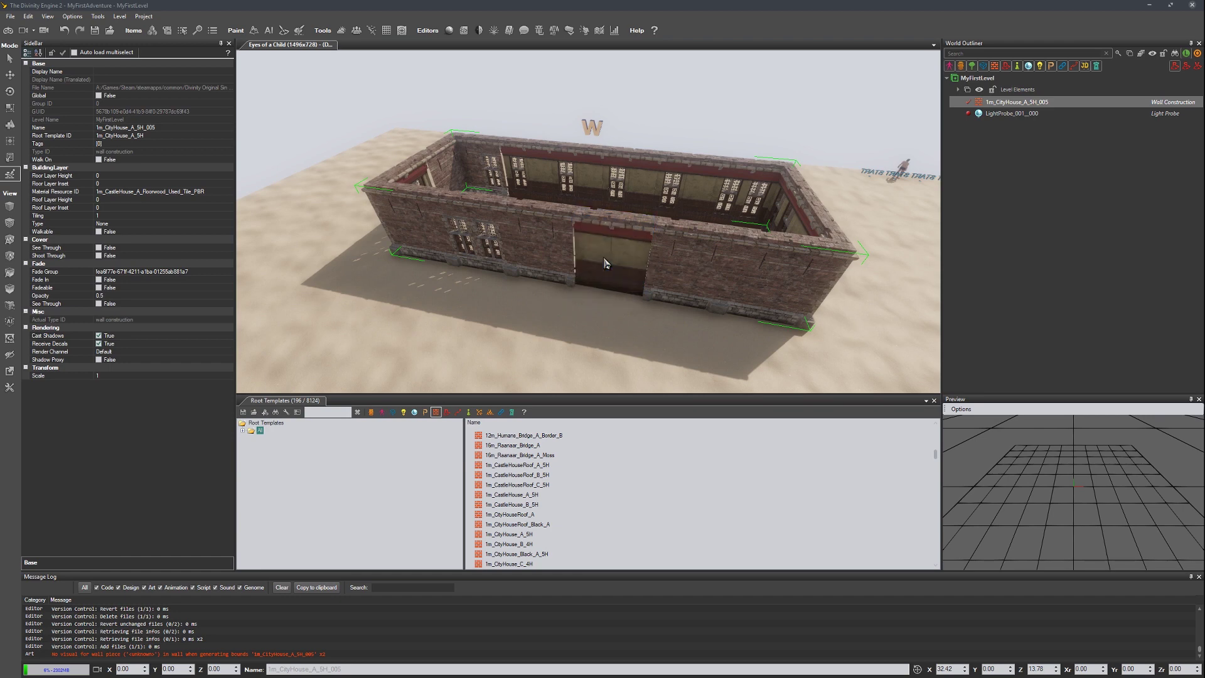
left_click(486, 248)
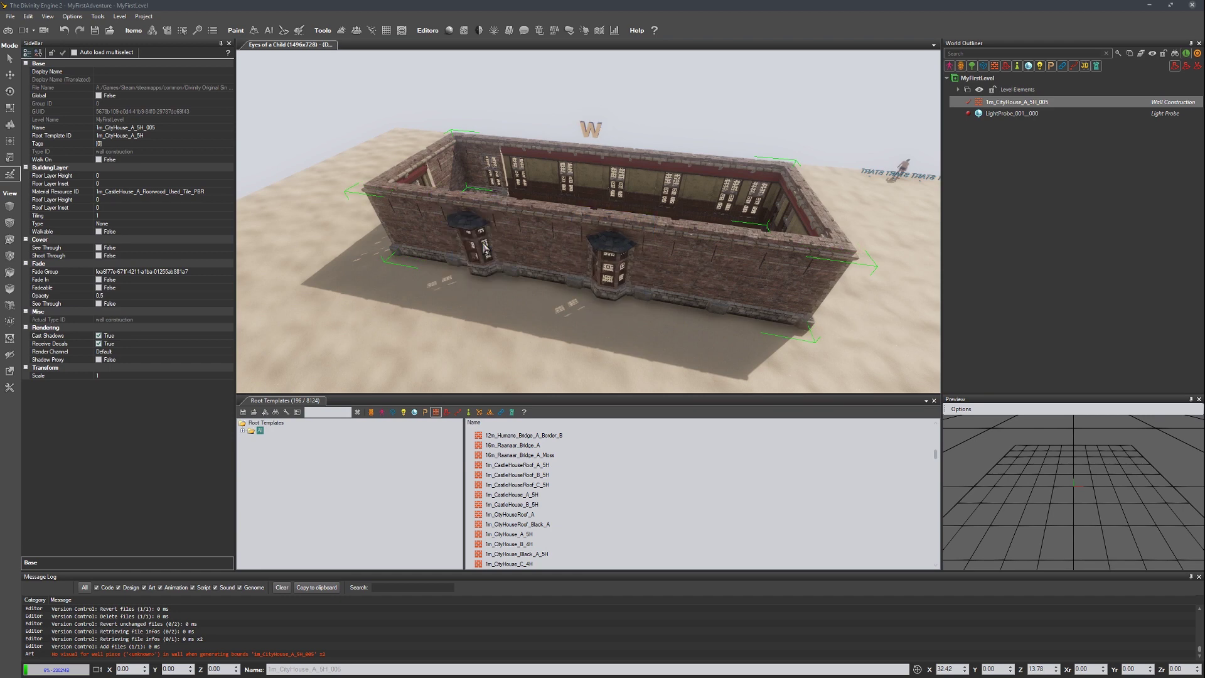
Set the wall construction's building layer type to Floor and examine the generated floor inside the building
right_click_drag(694, 277, 540, 267)
left_click(707, 286)
right_click_drag(708, 259, 640, 256)
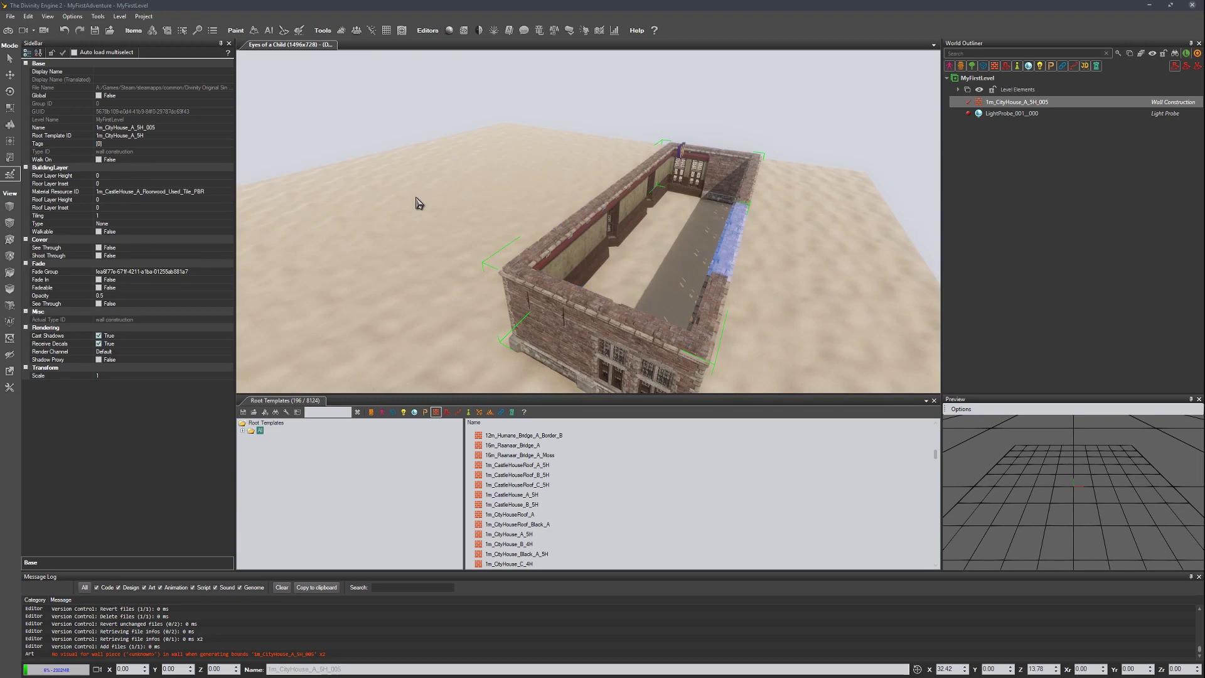
left_click(114, 224)
left_click(229, 223)
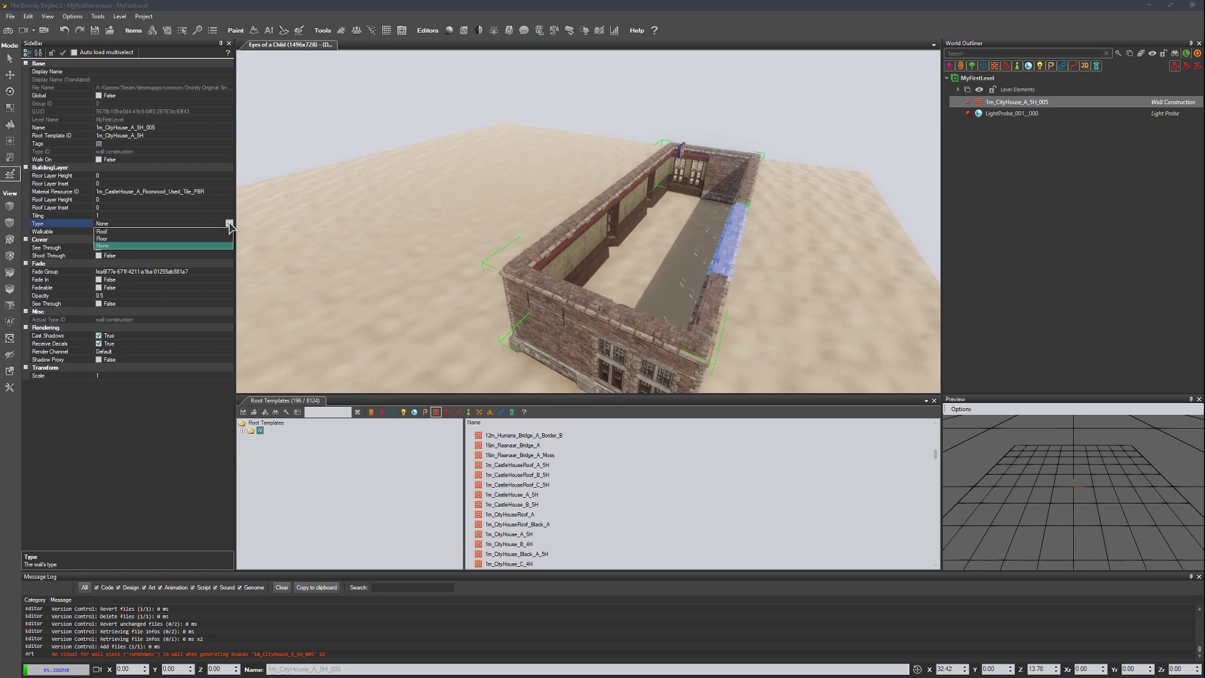
left_click(126, 239)
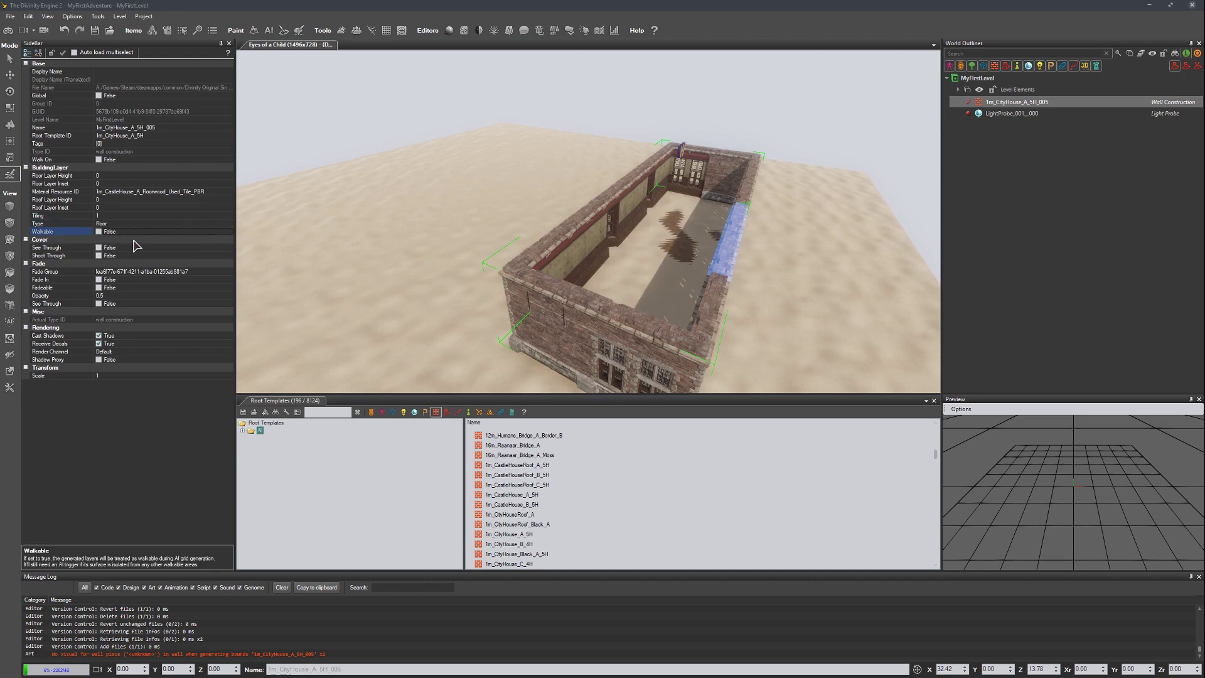
scroll(509, 230, "up", 5)
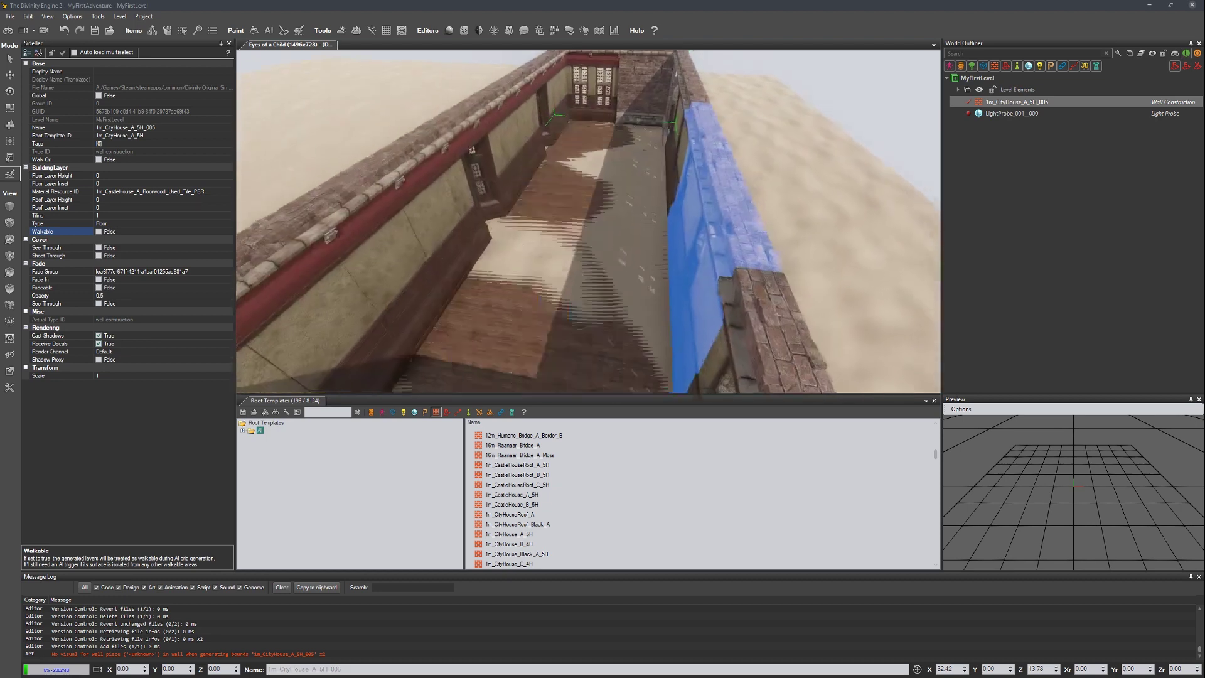
scroll(615, 259, "up", 2)
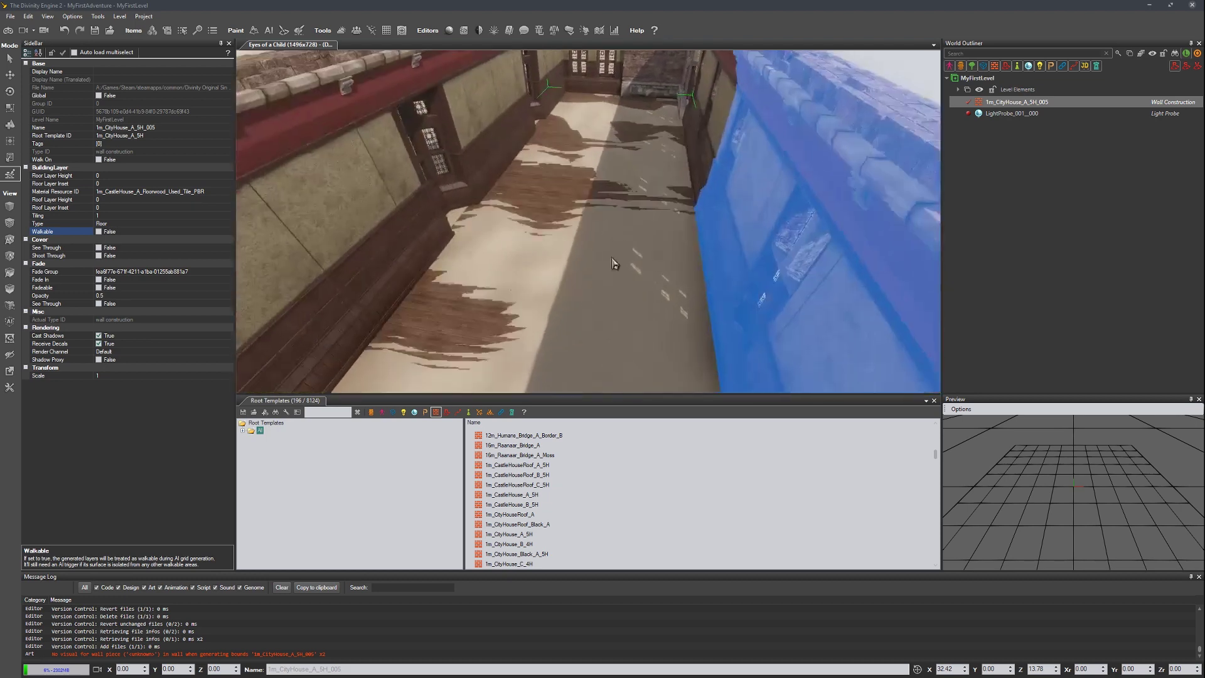
scroll(519, 274, "up", 3)
scroll(519, 254, "down", 4)
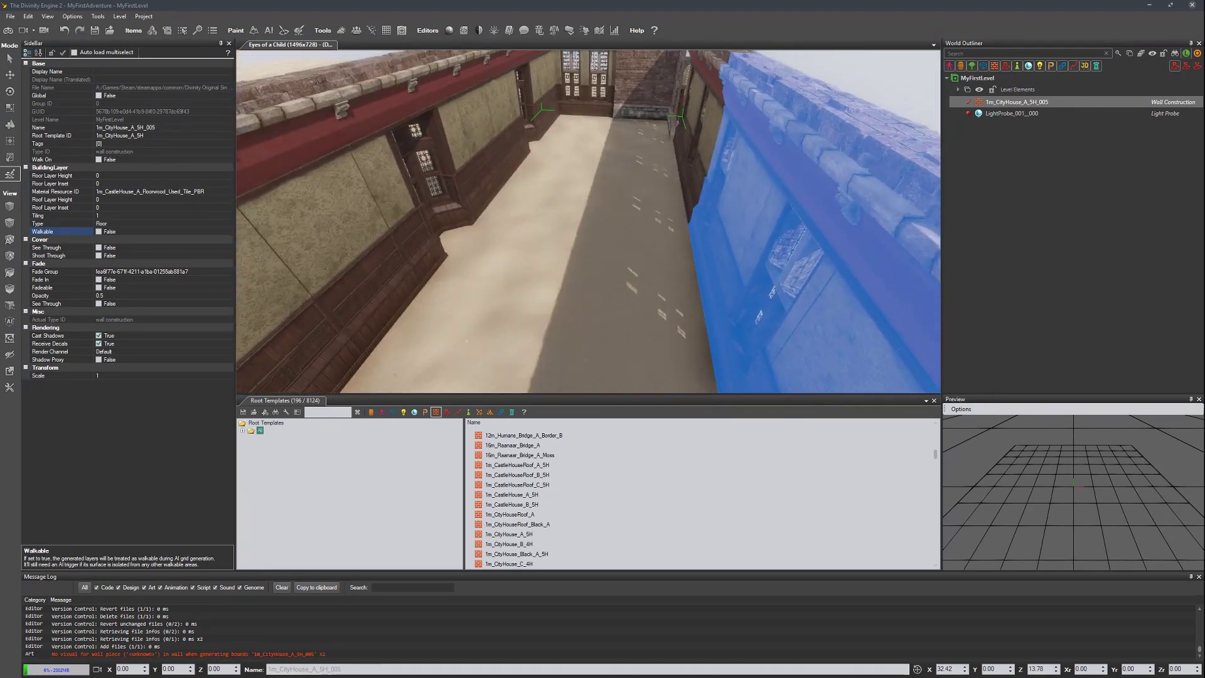
scroll(512, 237, "up", 4)
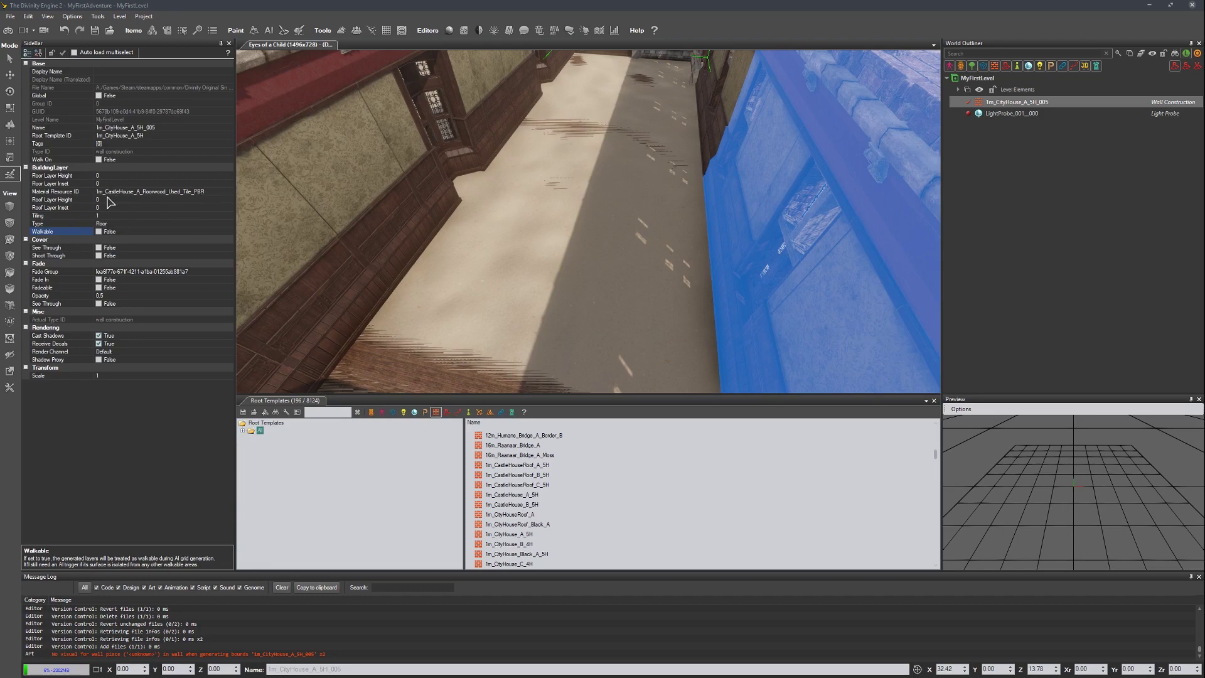
Set the floor layer height to 0.1 and check the floor's edges at the bay windows
left_click(106, 175)
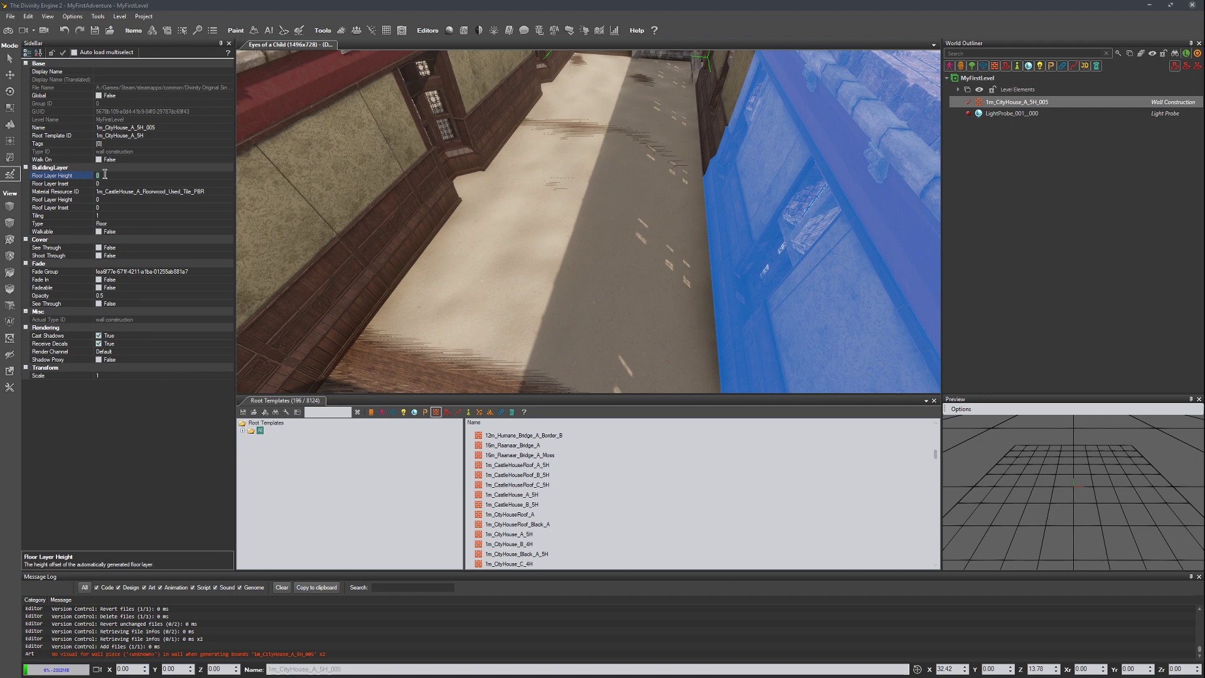
type("0.1")
key("Tab")
right_click_drag(579, 144, 471, 125)
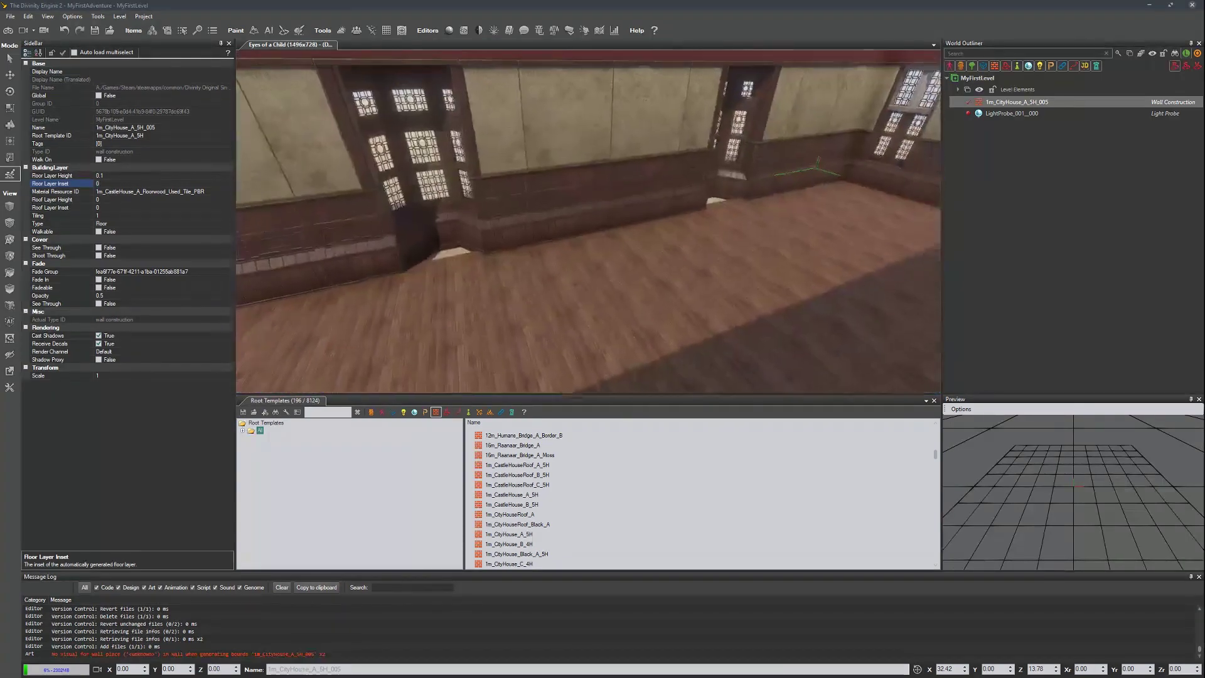
right_click_drag(771, 126, 571, 145)
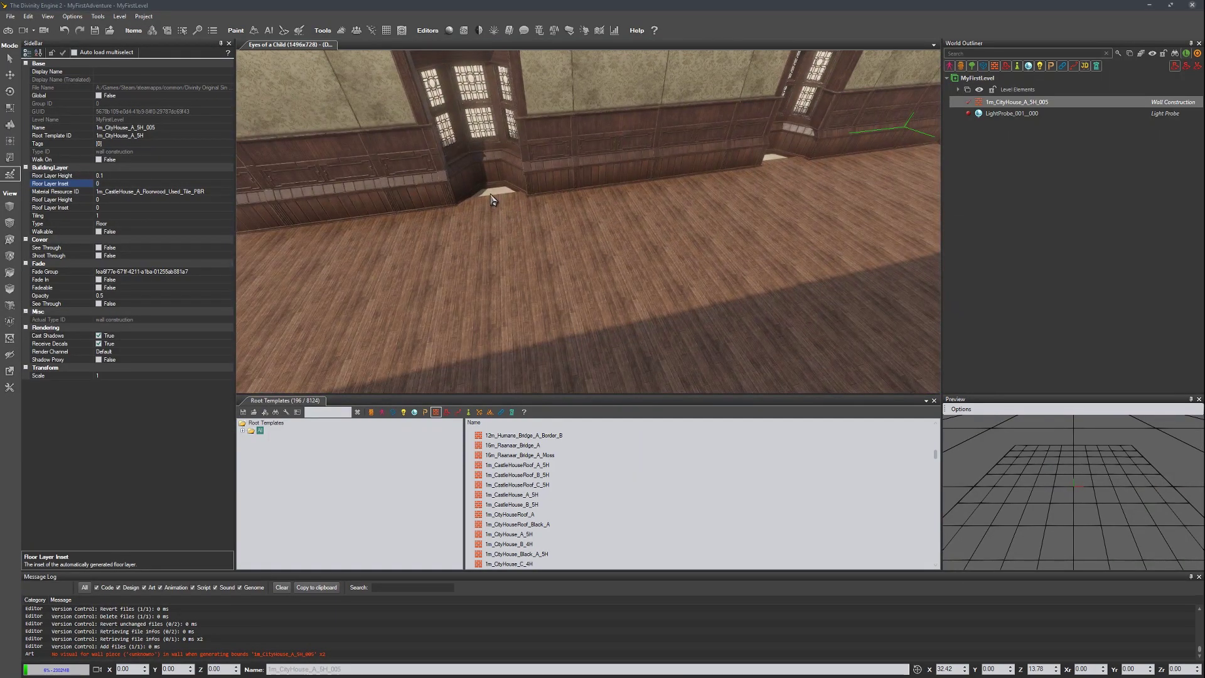
right_click_drag(492, 199, 510, 174)
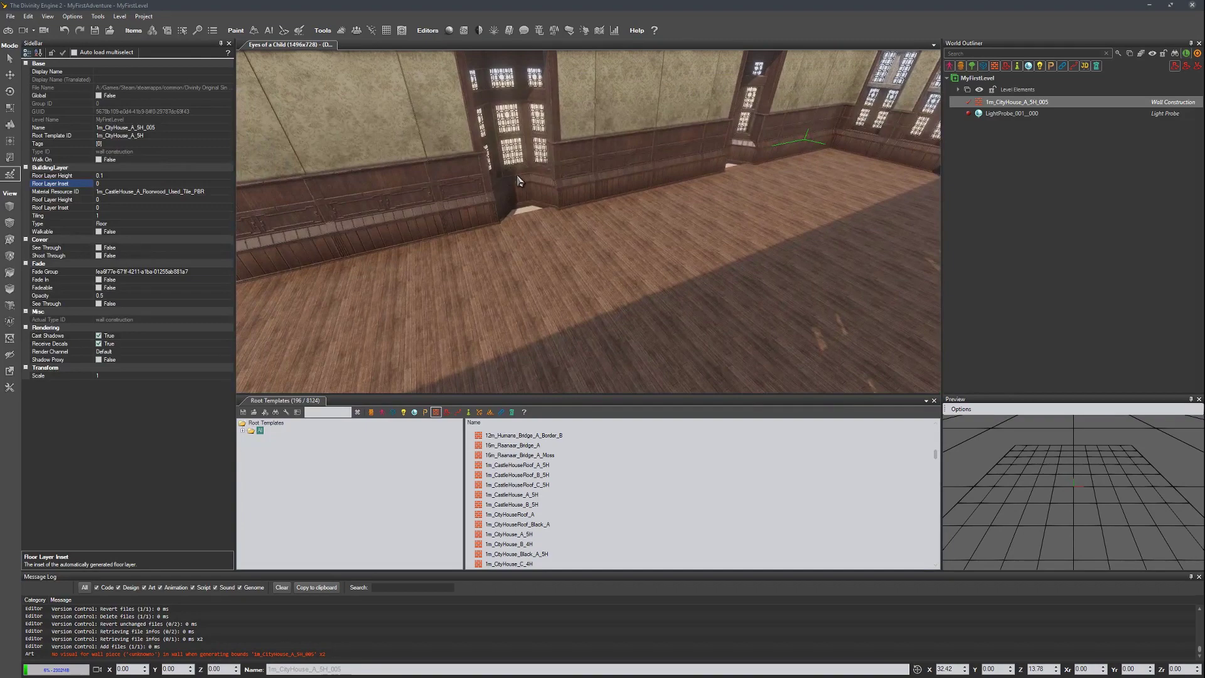
Replace the two bay window pieces of the long wall with flat window variants to remove the floor gaps beneath them
left_click(538, 183)
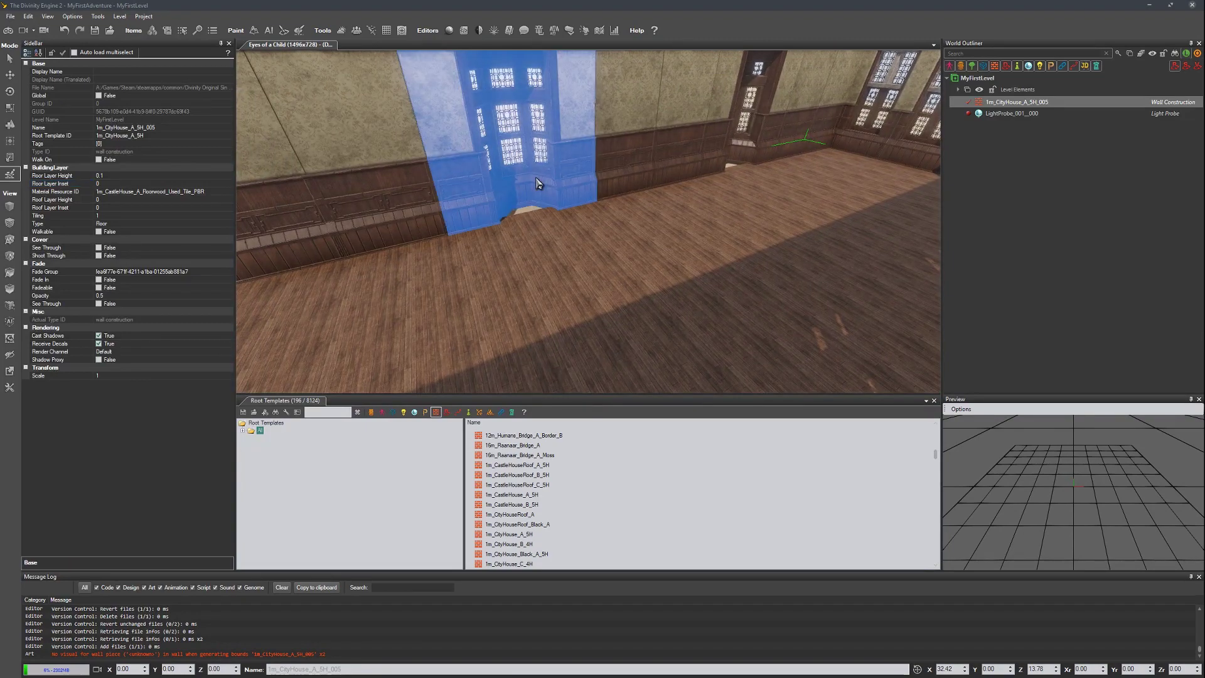
key("Delete")
left_click(753, 144)
key("Delete")
key("s")
right_click_drag(642, 161, 622, 190)
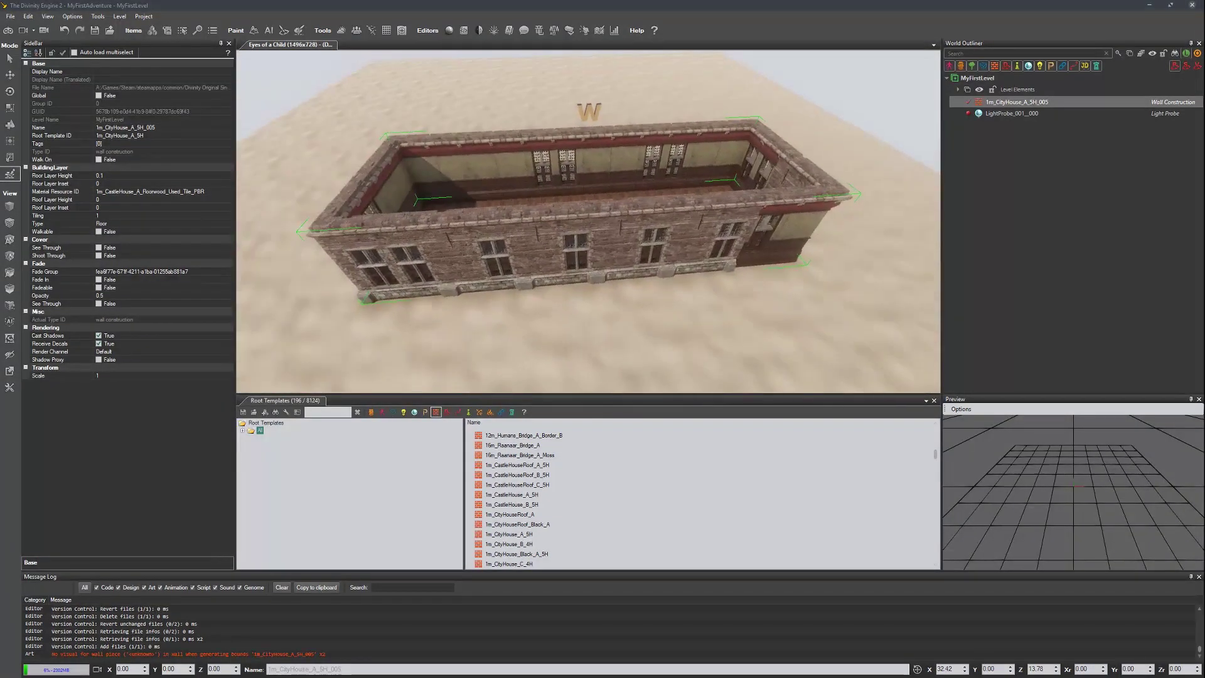
Switch the windowed pieces of the opposite long wall to plain brick, keeping one window near each end and closing its unfinished corner with brick
left_click(578, 255)
left_click(580, 258)
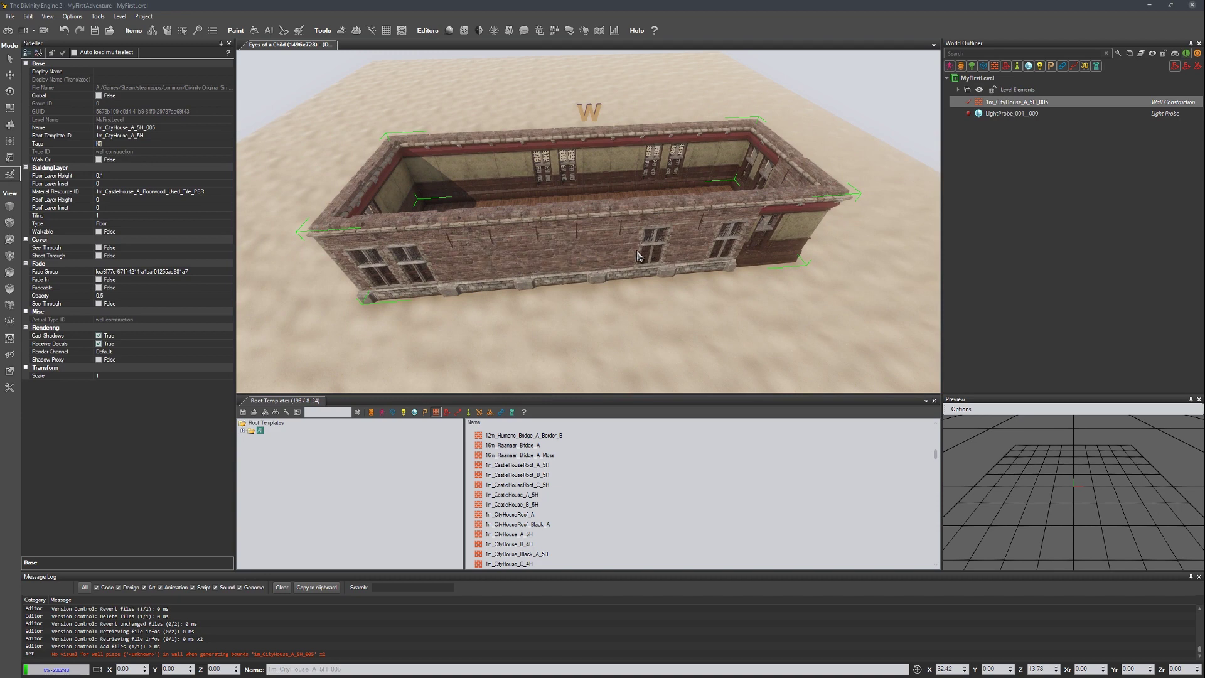
left_click(678, 252)
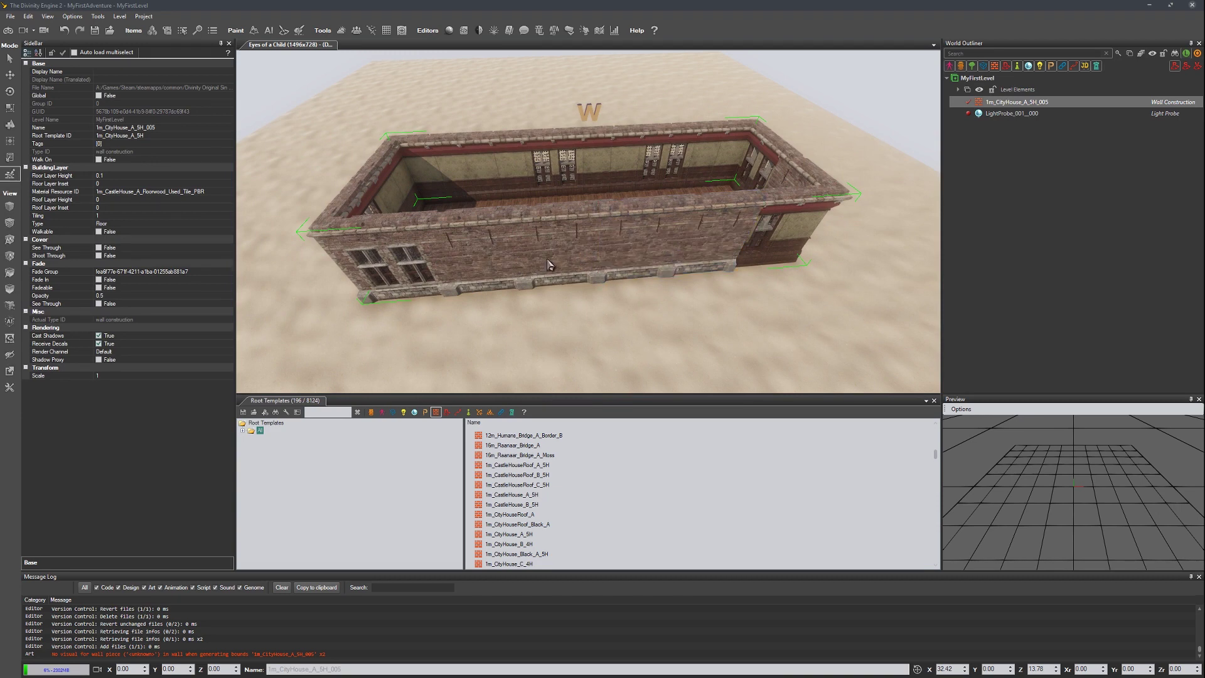
left_click(394, 277)
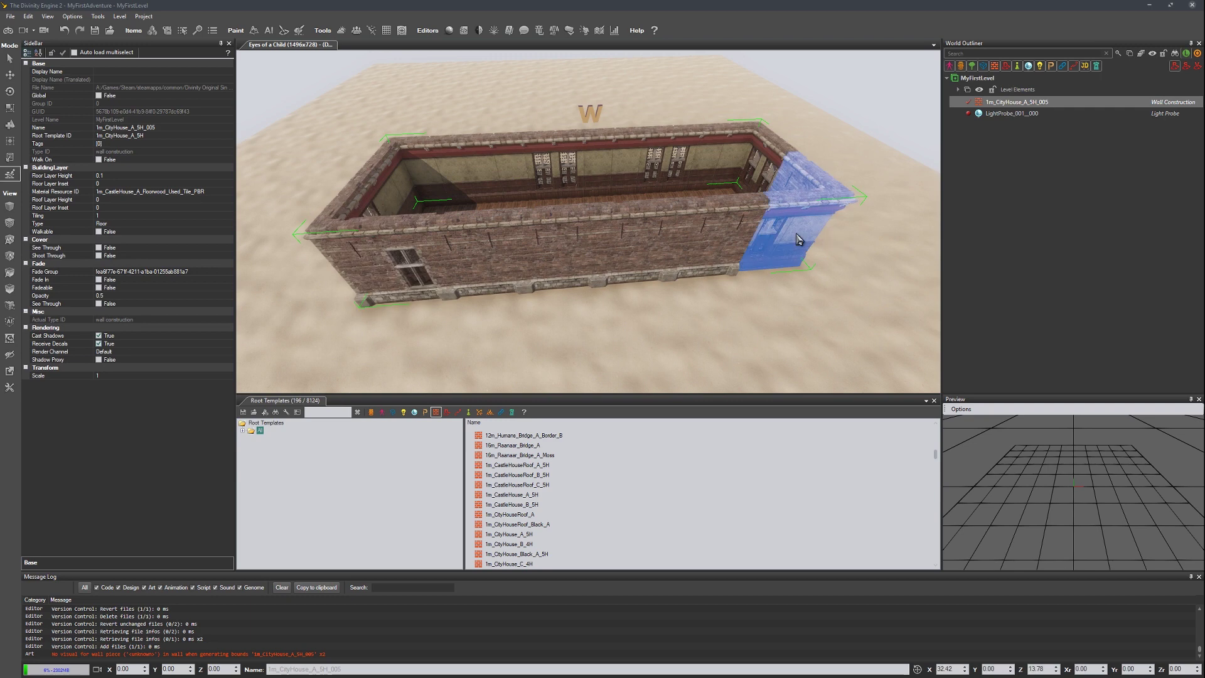
right_click_drag(650, 250, 565, 285)
mouse_move(600, 216)
right_mouse_down()
mouse_move(483, 229)
mouse_move(601, 215)
right_mouse_up()
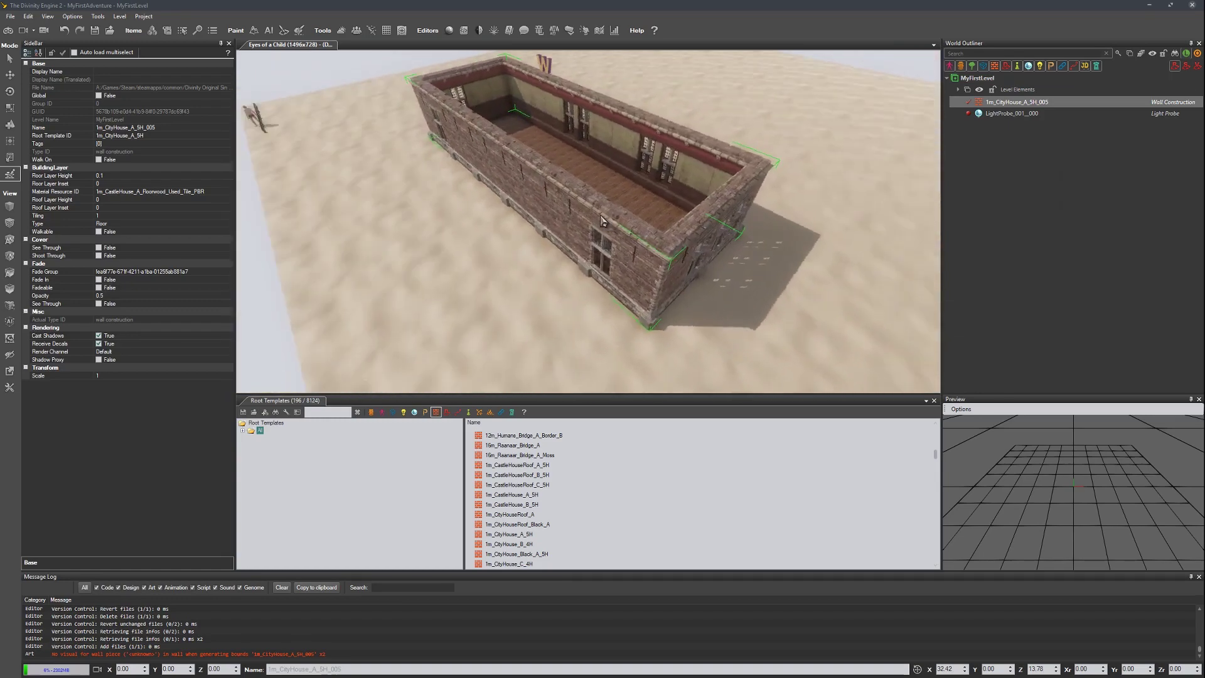